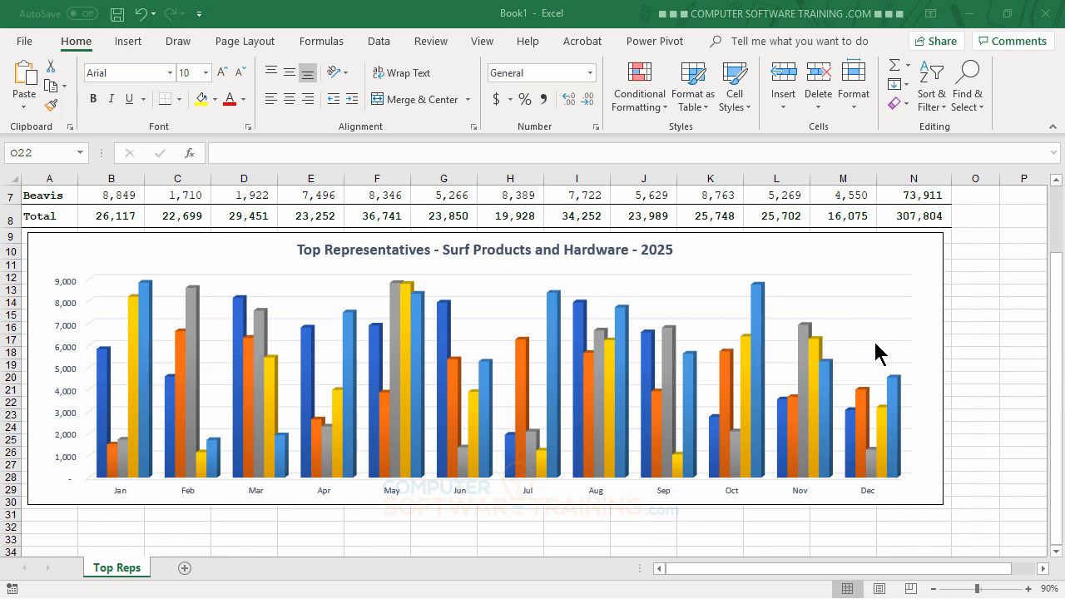
pyautogui.scroll(1, 886, 333)
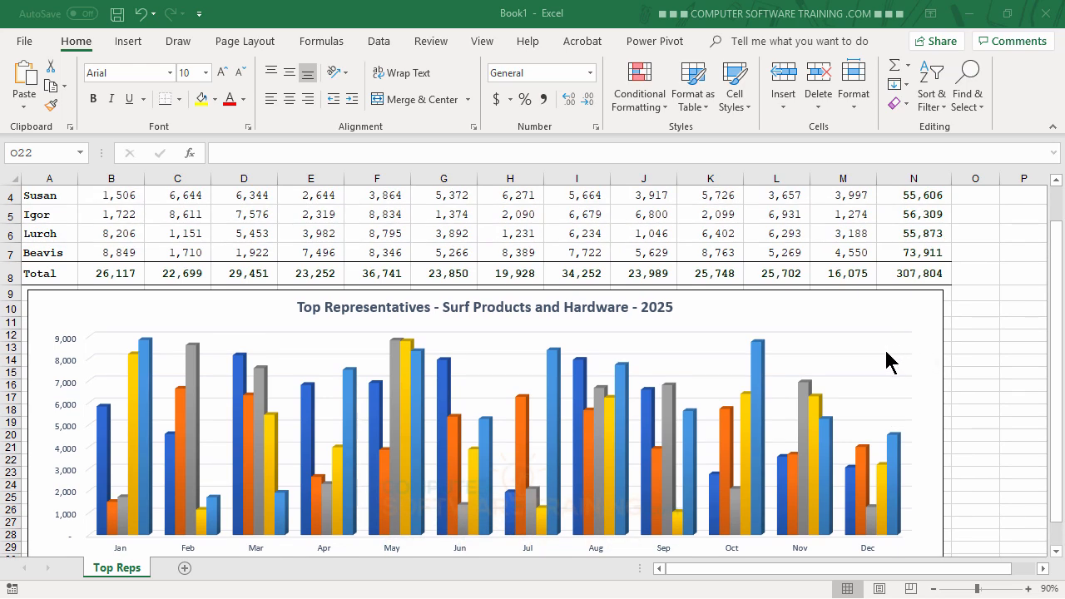
pyautogui.scroll(-2, 886, 350)
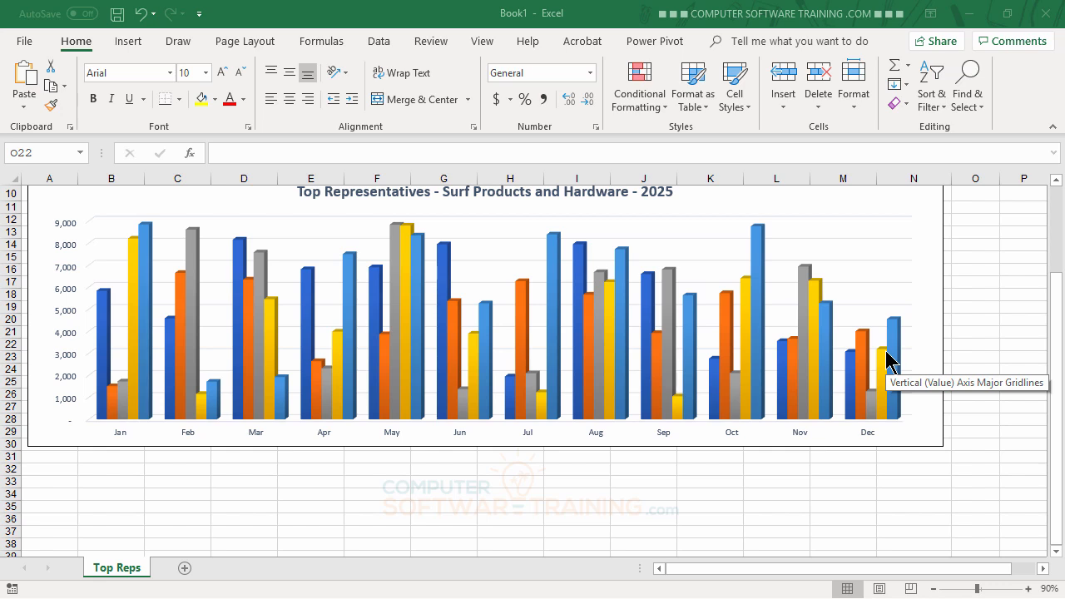
pyautogui.scroll(1, 911, 316)
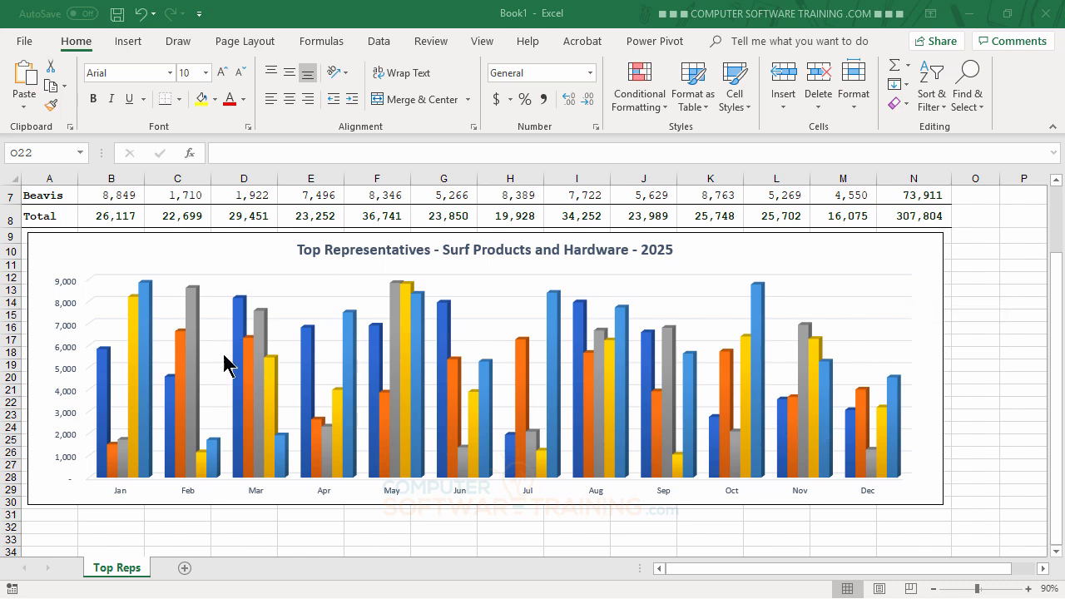
# - Select the column chart and preview its available color schemes, including Monochromatic Palette 5
pyautogui.moveTo(620, 350)
pyautogui.moveTo(655, 388)
pyautogui.click(922, 243)
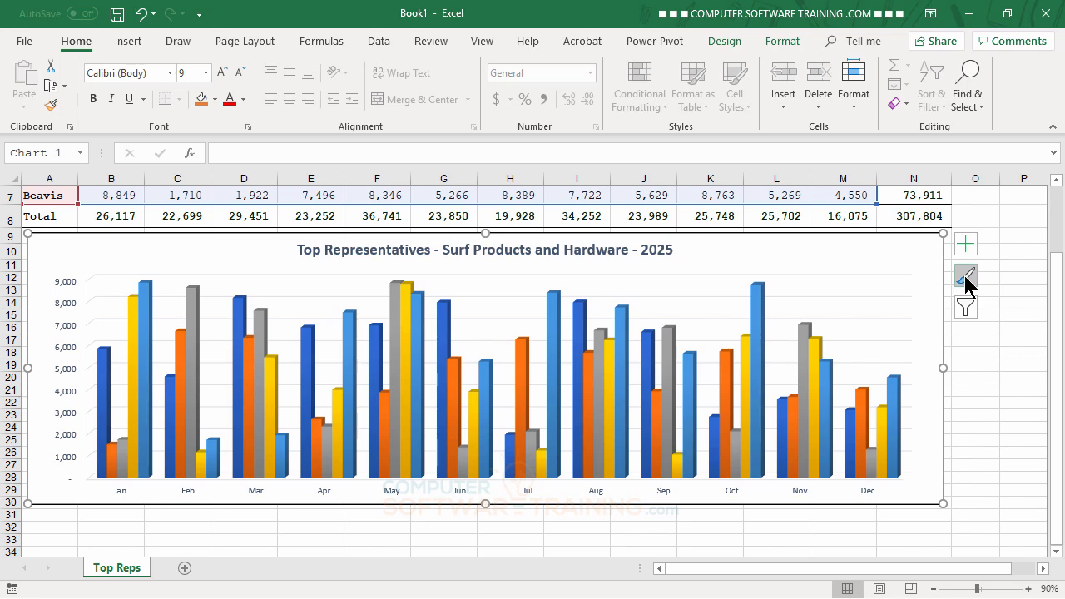
pyautogui.click(1042, 568)
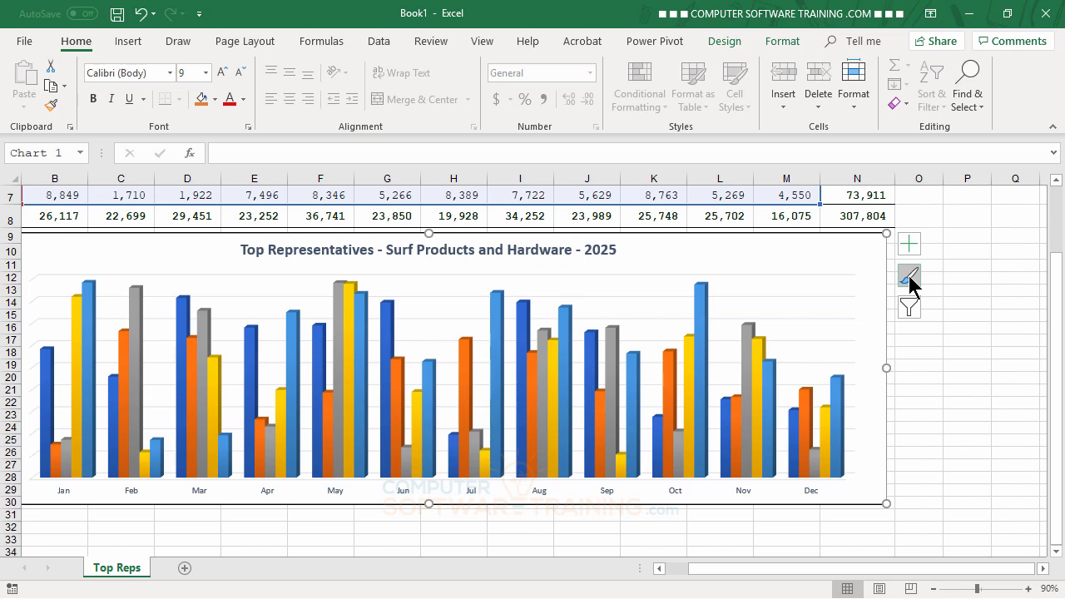
pyautogui.click(1042, 568)
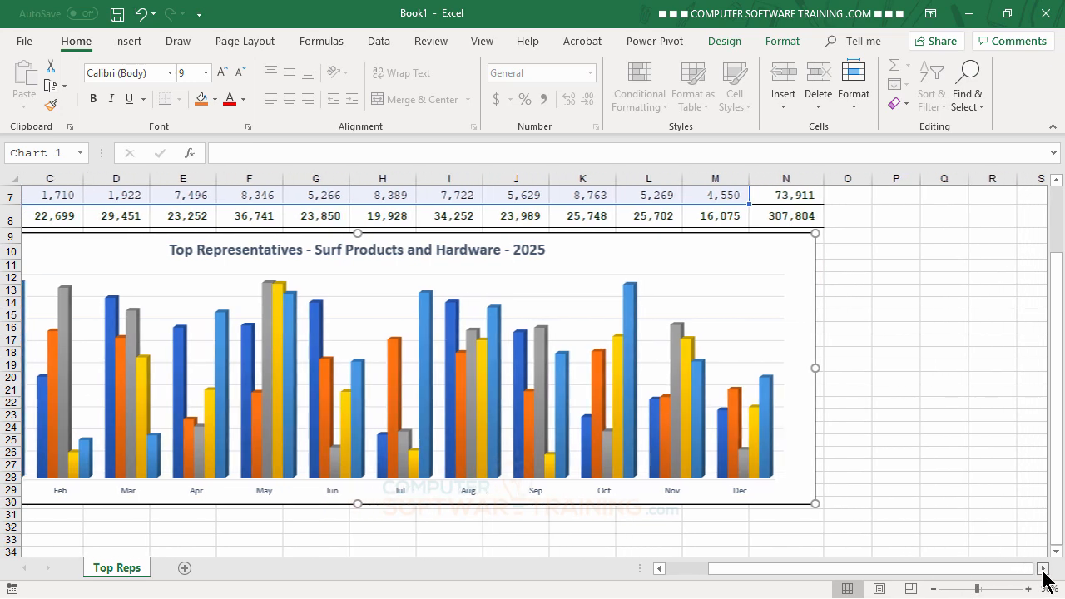
pyautogui.click(1042, 569)
pyautogui.click(1043, 568)
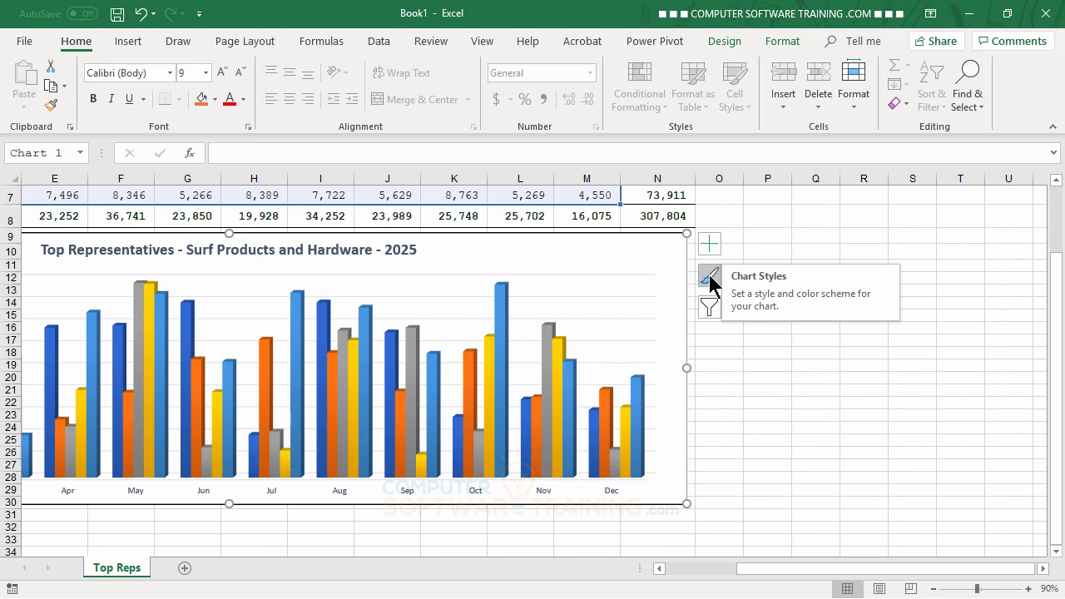
pyautogui.moveTo(794, 569); pyautogui.dragTo(743, 569)
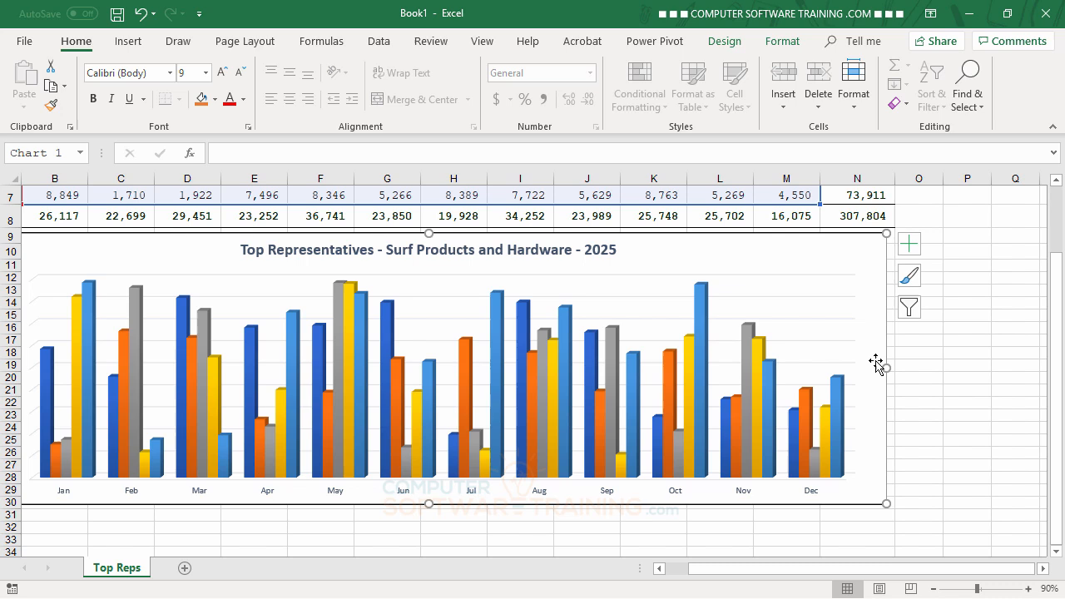
pyautogui.click(904, 274)
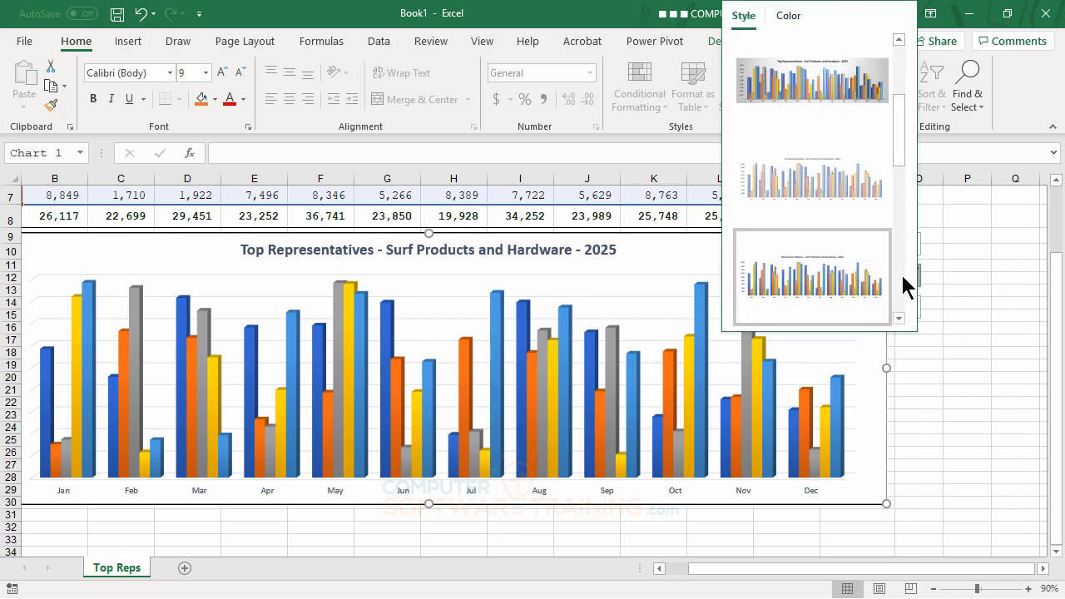
pyautogui.click(790, 25)
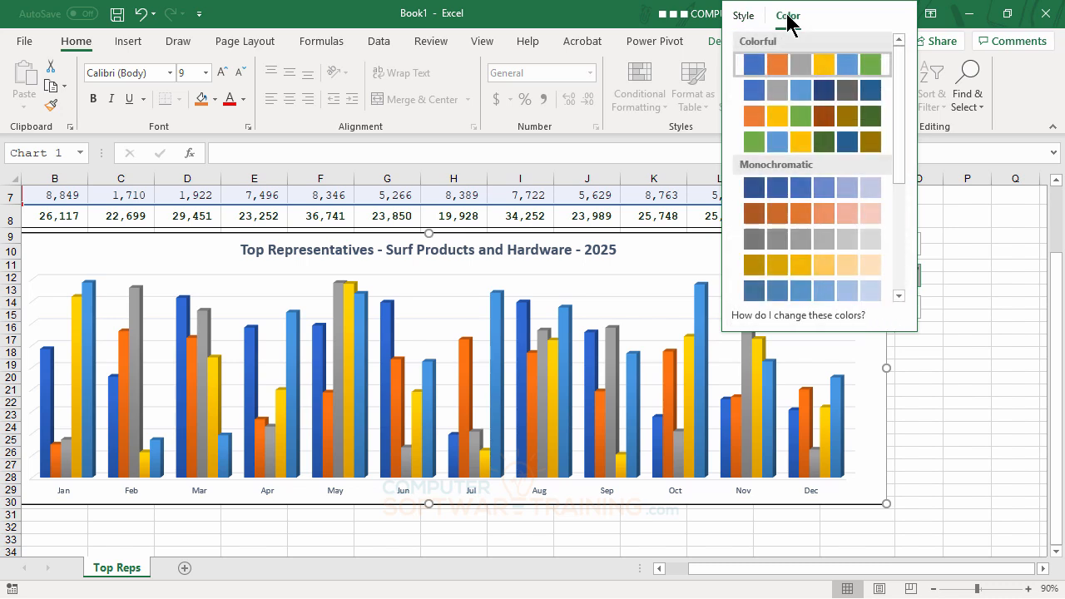
pyautogui.moveTo(902, 60); pyautogui.dragTo(904, 25)
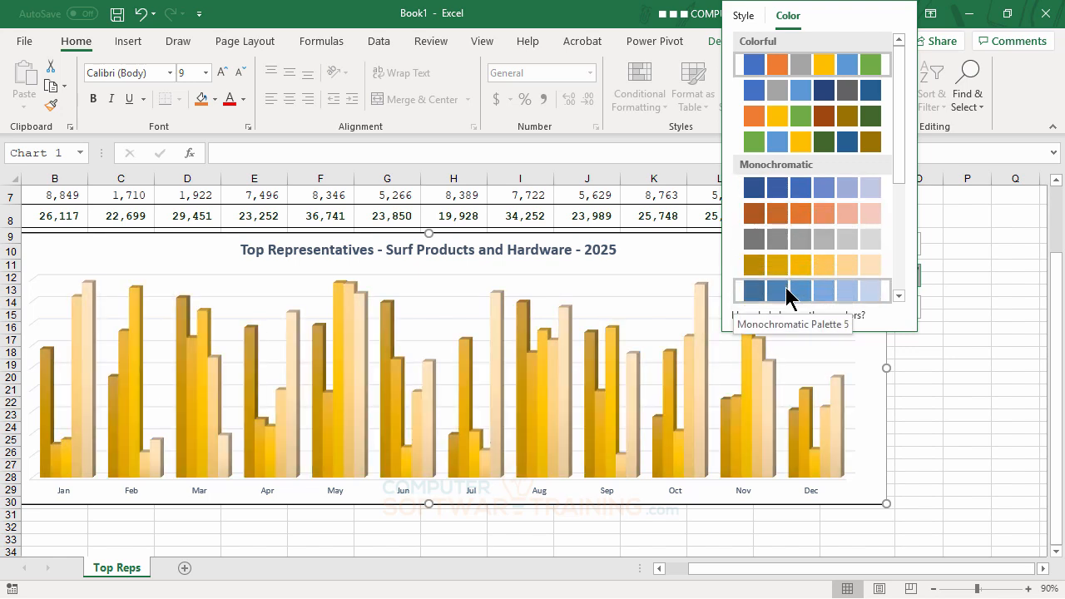
pyautogui.click(787, 292)
pyautogui.moveTo(900, 183); pyautogui.dragTo(899, 308)
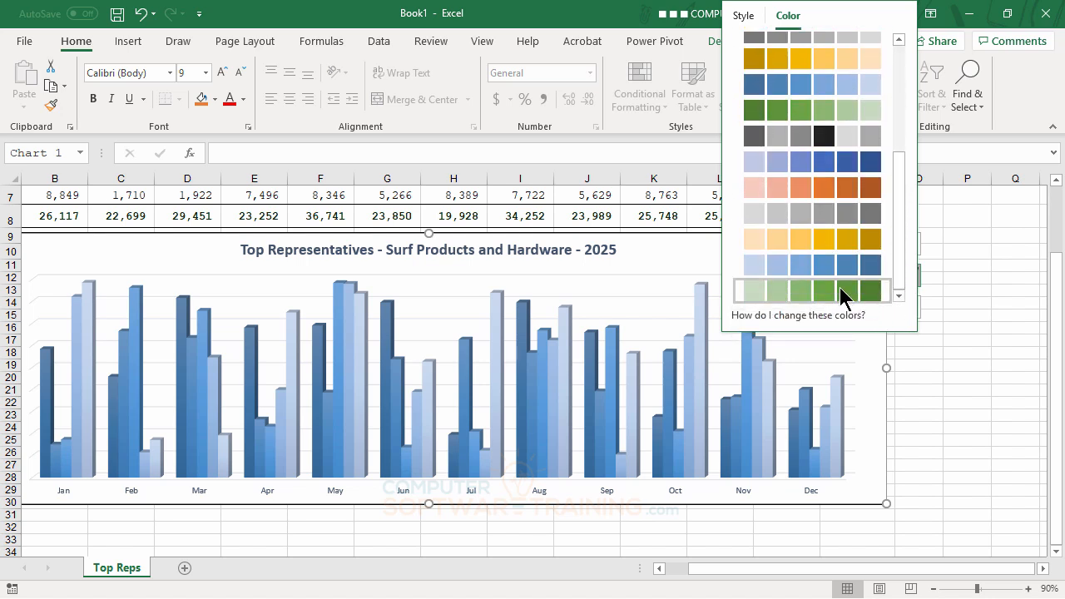
pyautogui.click(865, 214)
# - Try the second Colorful palette on the chart, and settle on the first Colorful palette
pyautogui.moveTo(903, 264); pyautogui.dragTo(912, 112)
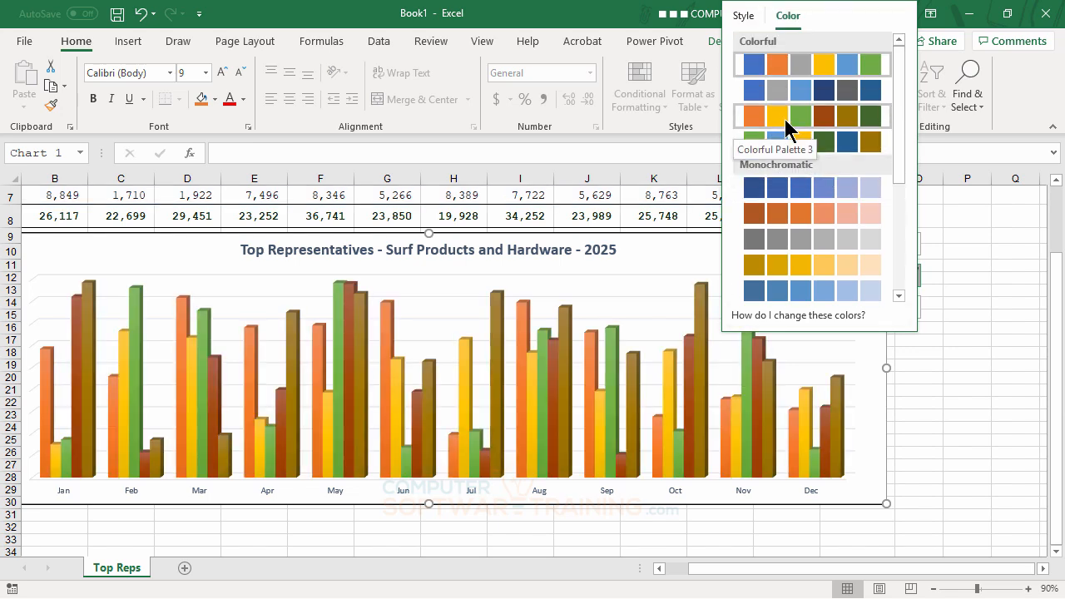
pyautogui.click(795, 66)
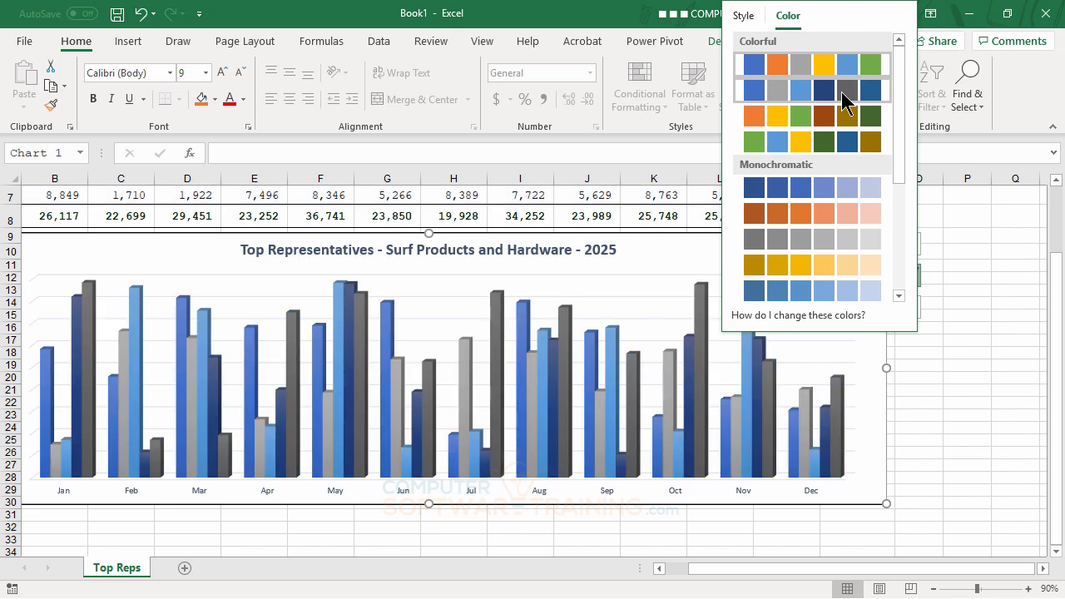
pyautogui.click(845, 100)
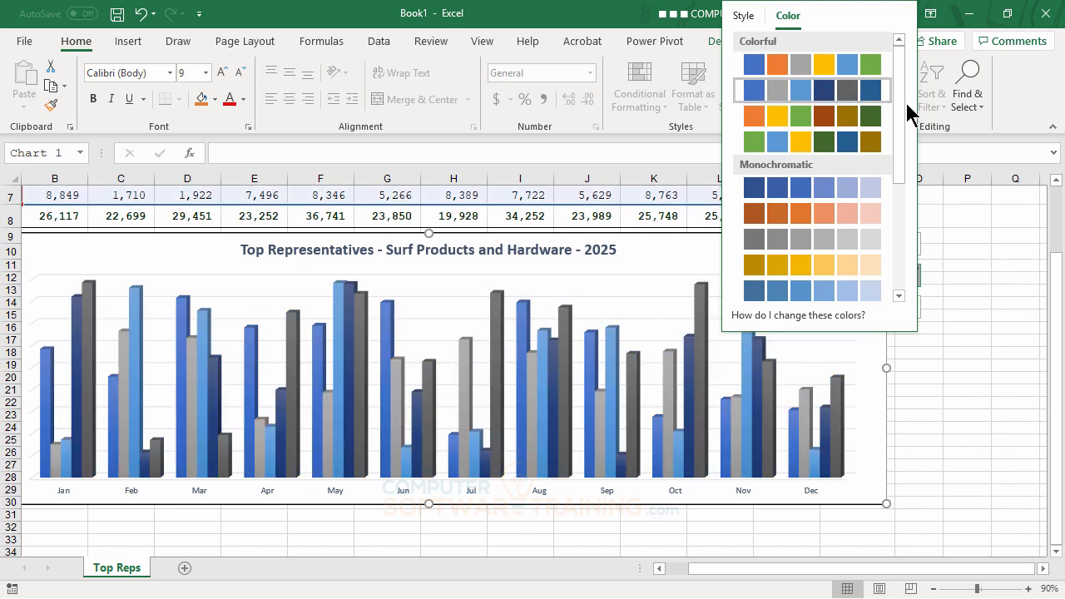
pyautogui.click(803, 75)
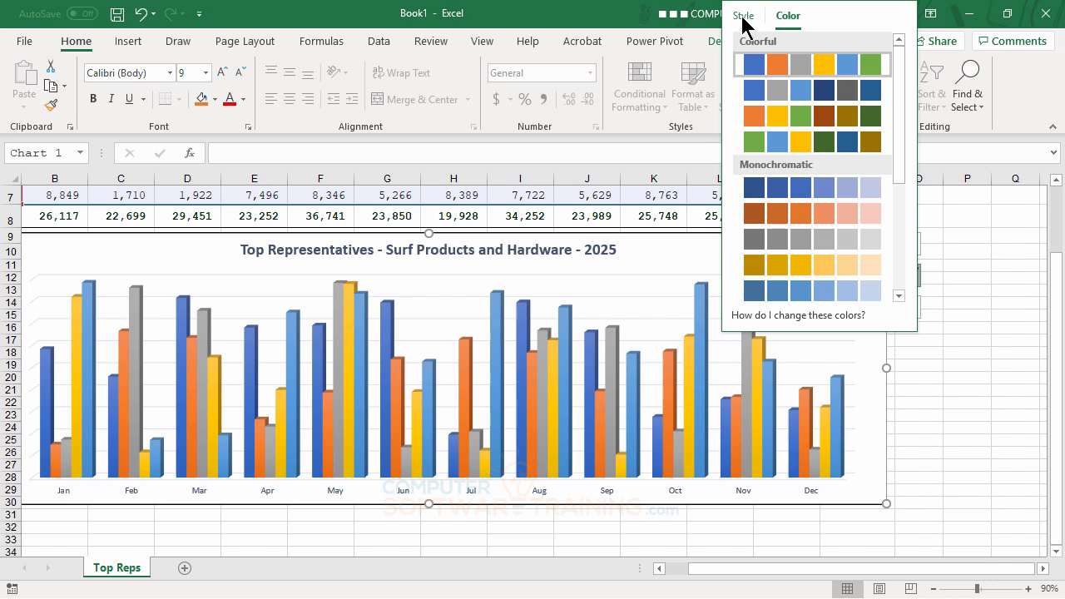
# - Preview the available chart styles, apply Style 9 to the column chart, and deselect the chart
pyautogui.click(744, 18)
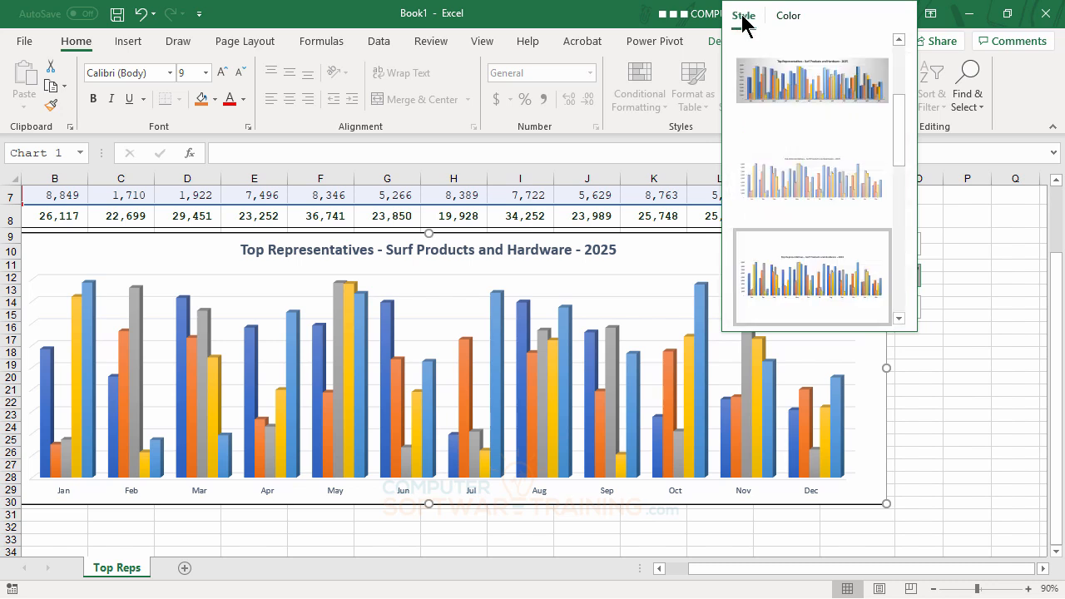
pyautogui.moveTo(898, 136); pyautogui.dragTo(900, 77)
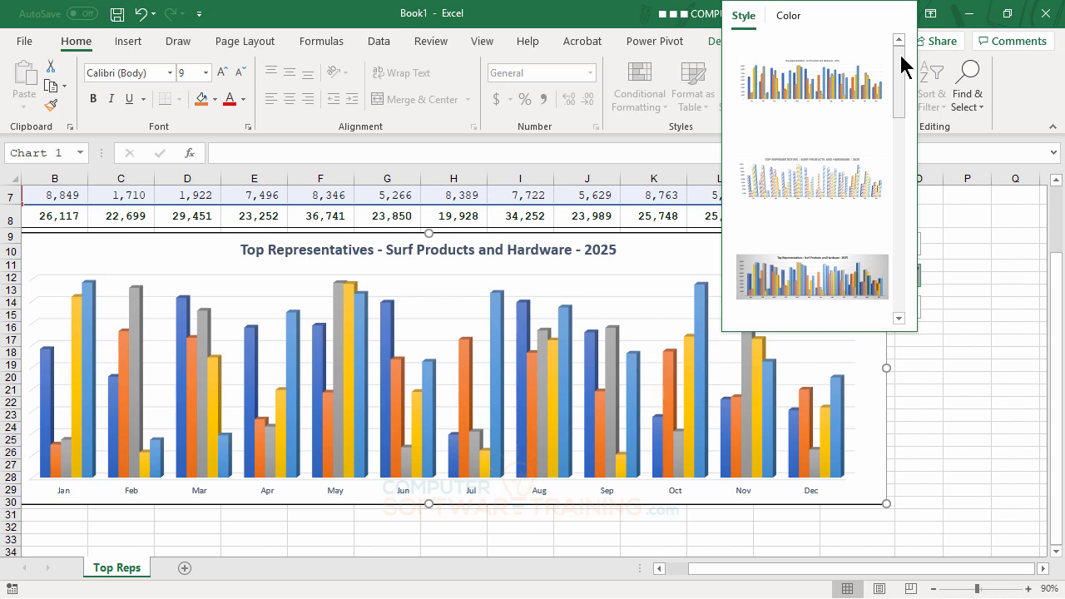
pyautogui.moveTo(900, 56)
pyautogui.mouseDown()
pyautogui.moveTo(918, 276)
pyautogui.moveTo(900, 175)
pyautogui.moveTo(909, 60)
pyautogui.mouseUp()
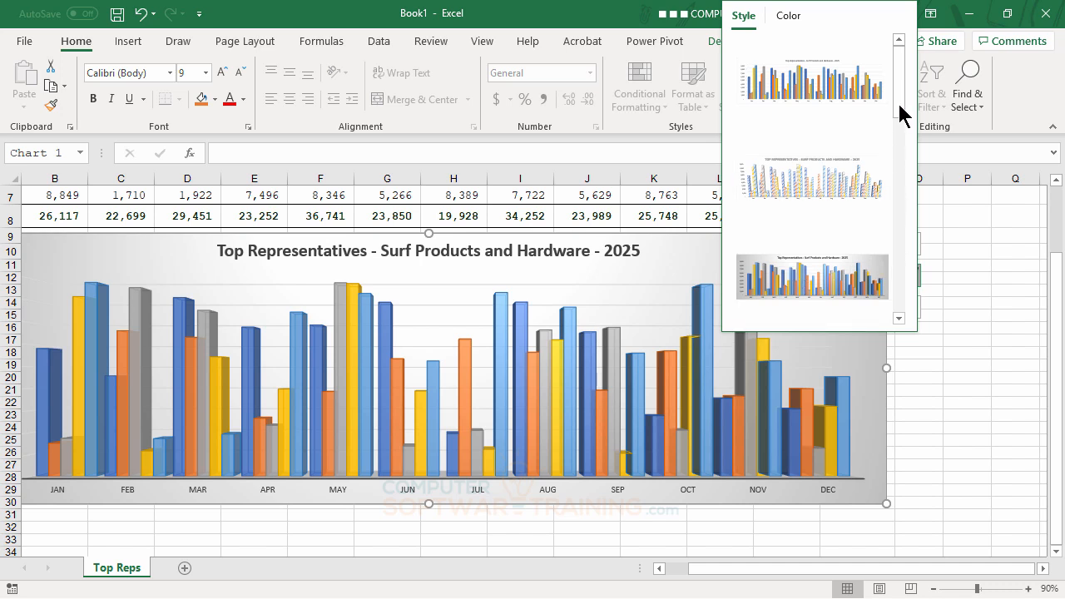
pyautogui.moveTo(899, 107); pyautogui.dragTo(905, 167)
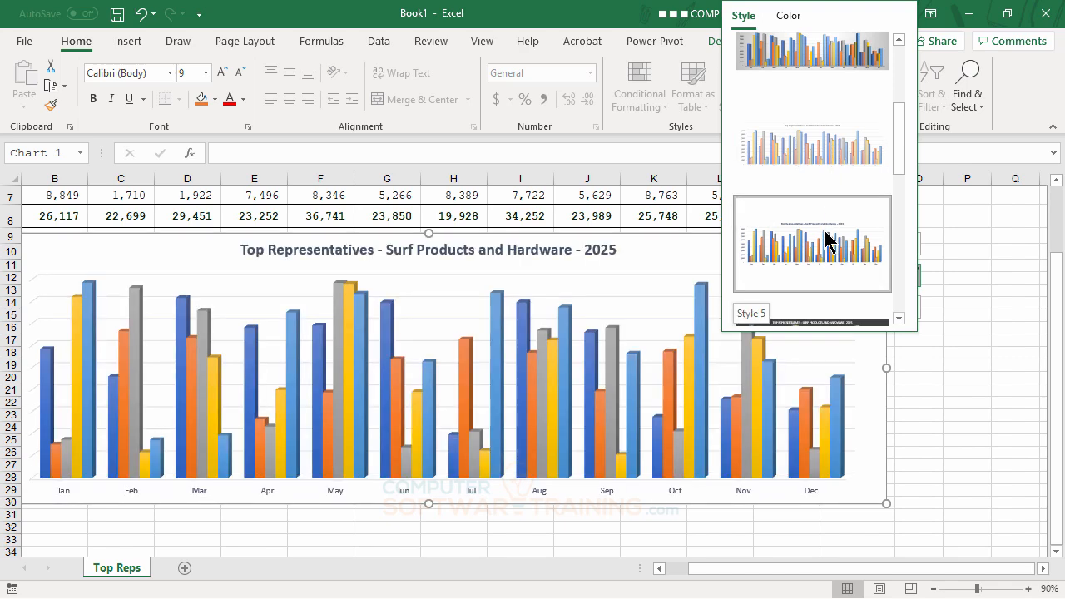
pyautogui.scroll(-1, 824, 242)
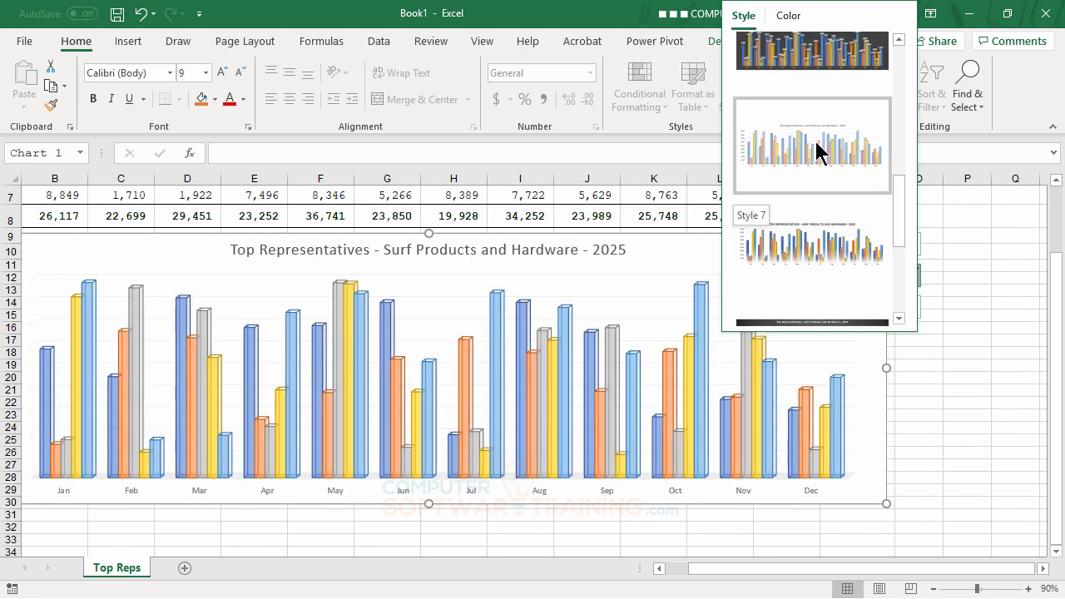
pyautogui.scroll(-1, 813, 178)
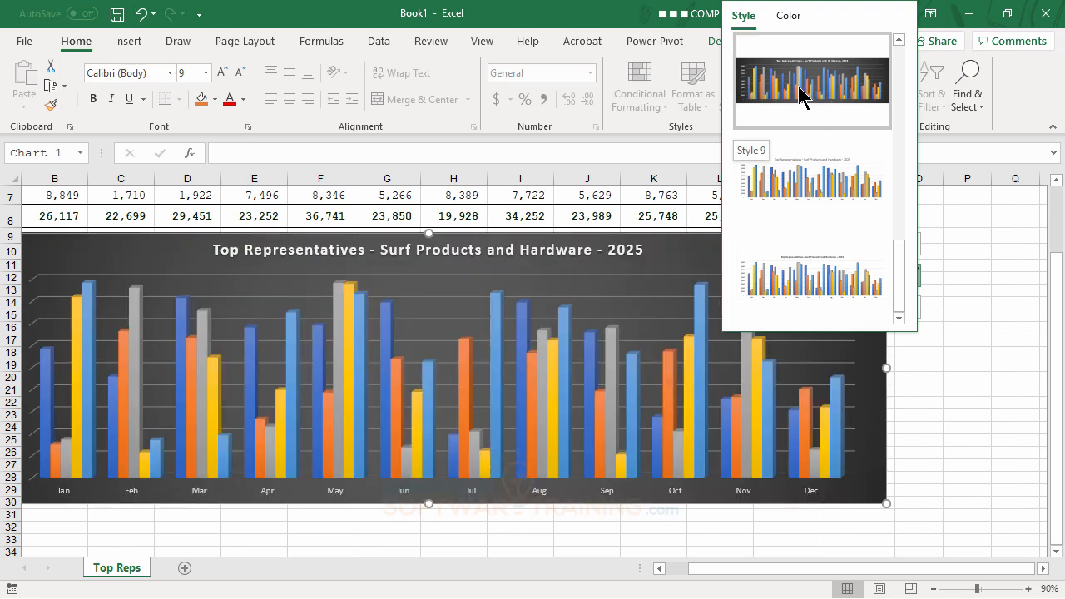
pyautogui.click(804, 89)
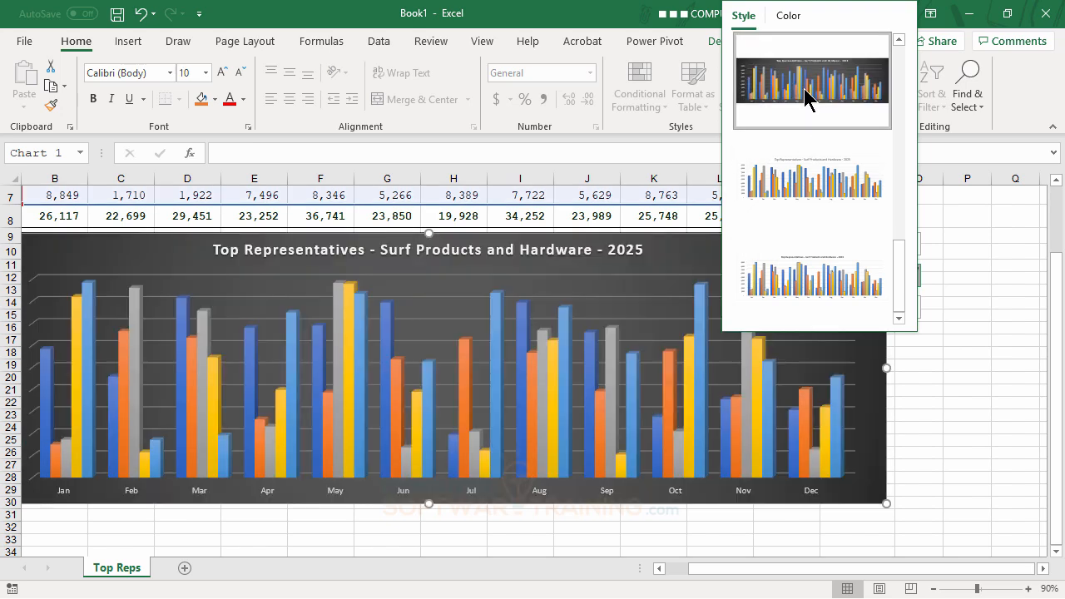
pyautogui.click(957, 338)
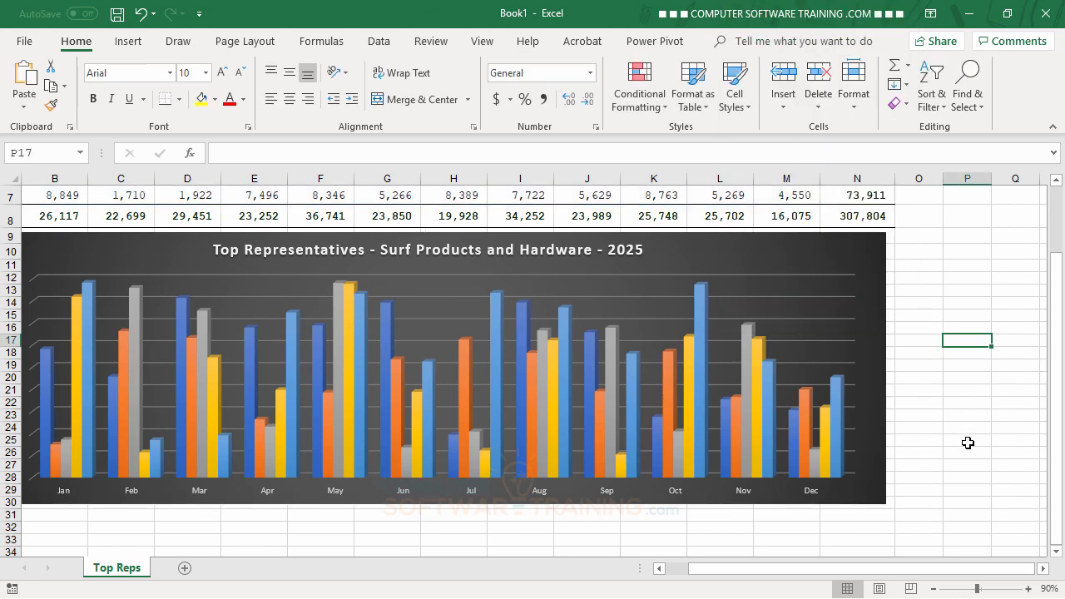
# - Select the column chart and change its chart style to Style 7
pyautogui.scroll(1, 963, 504)
pyautogui.moveTo(933, 569); pyautogui.dragTo(883, 575)
pyautogui.scroll(1, 1017, 469)
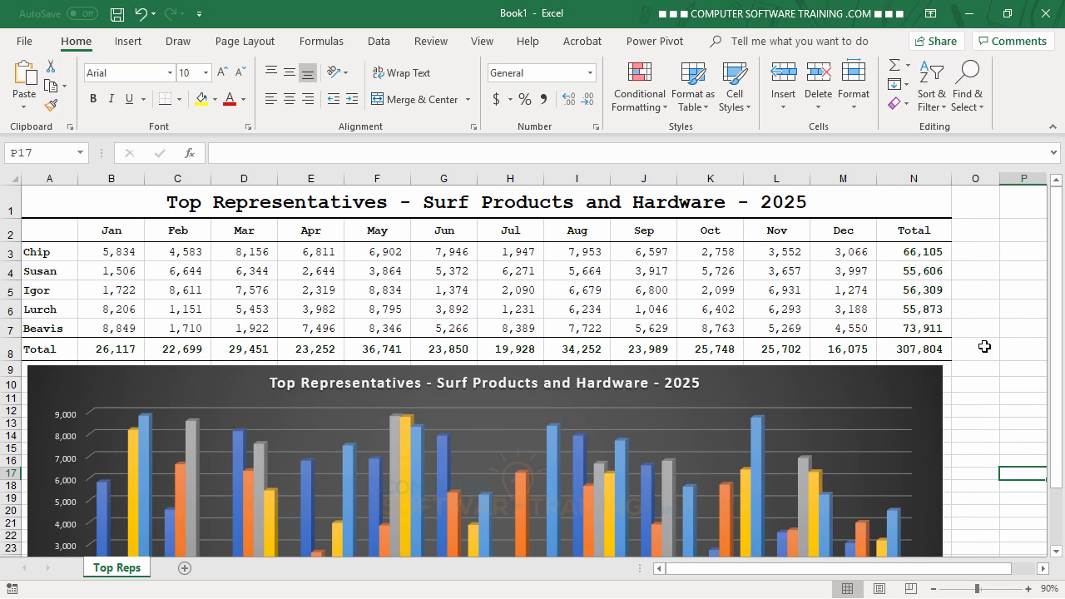
pyautogui.click(929, 384)
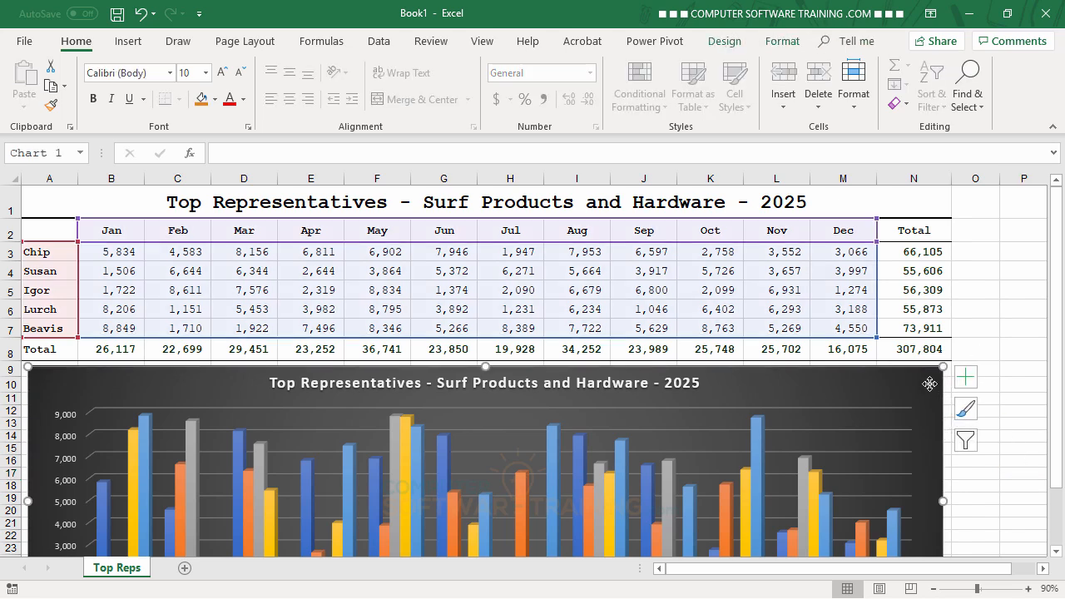
pyautogui.click(726, 43)
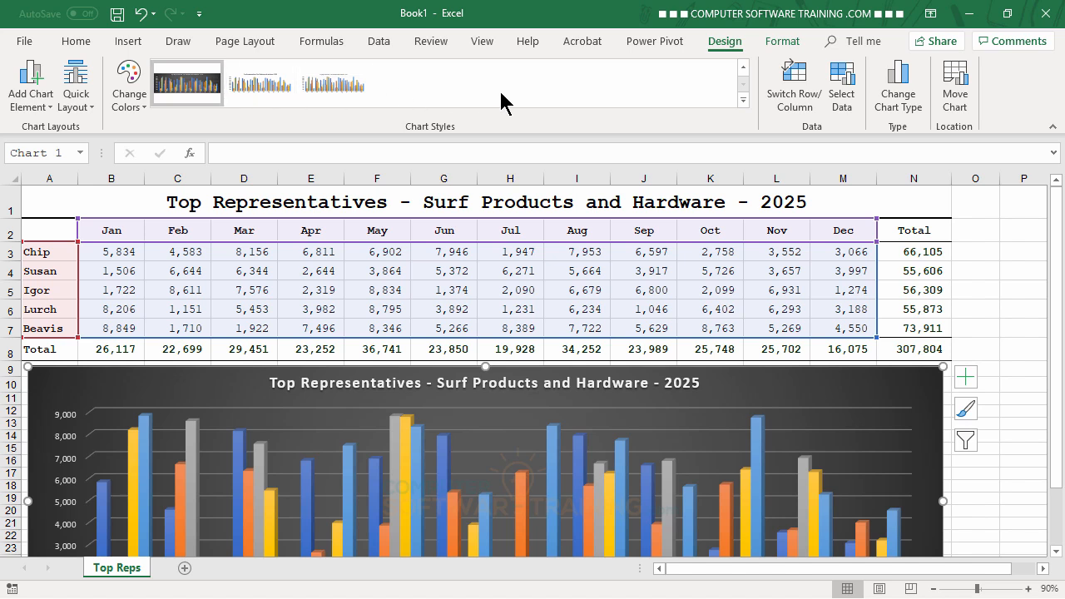
pyautogui.click(743, 71)
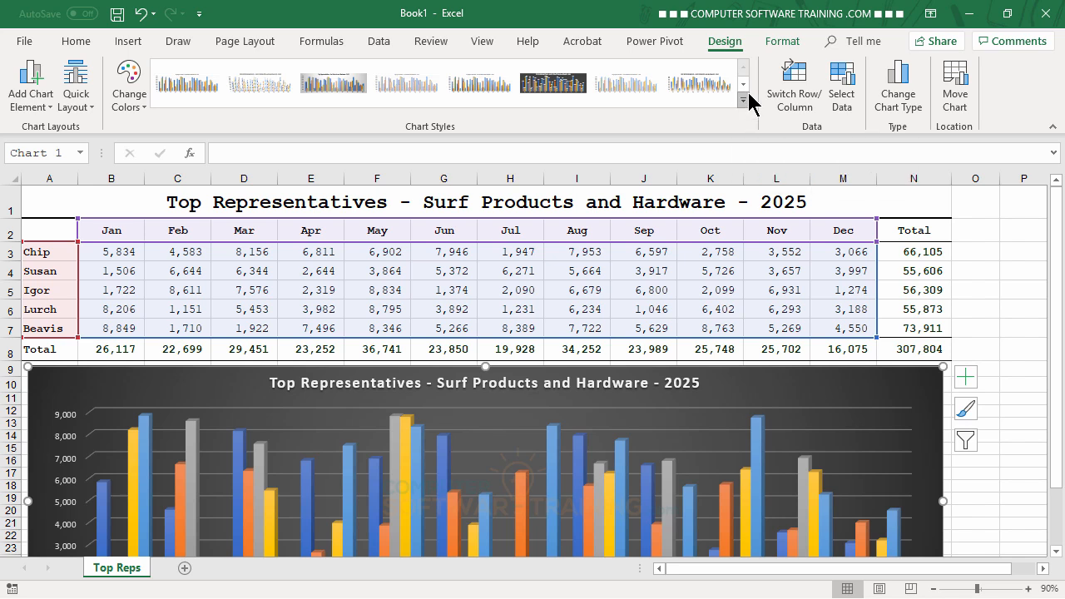
pyautogui.click(744, 100)
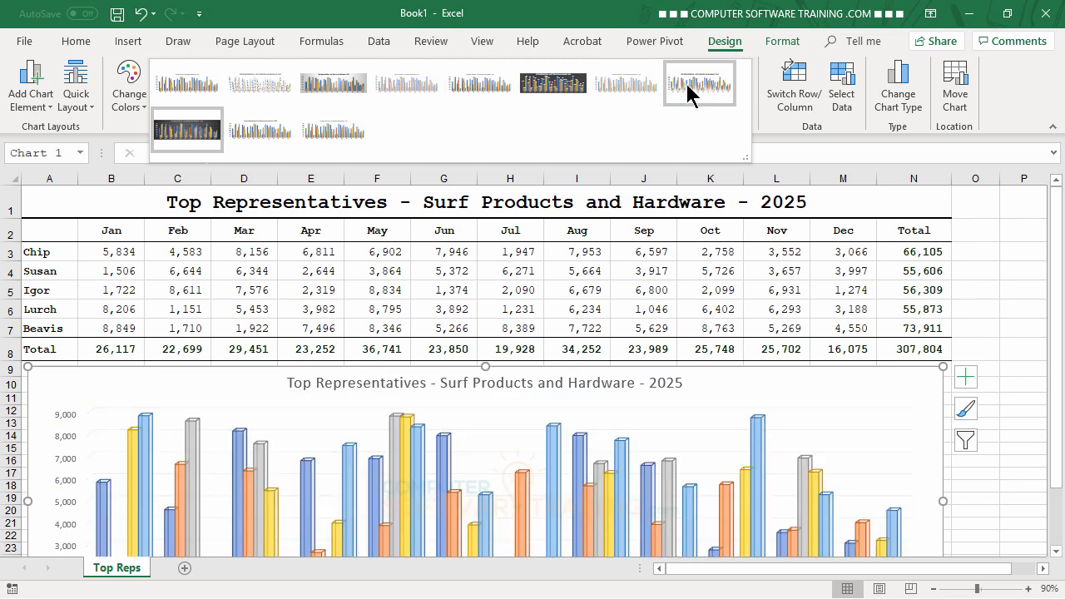
pyautogui.click(637, 90)
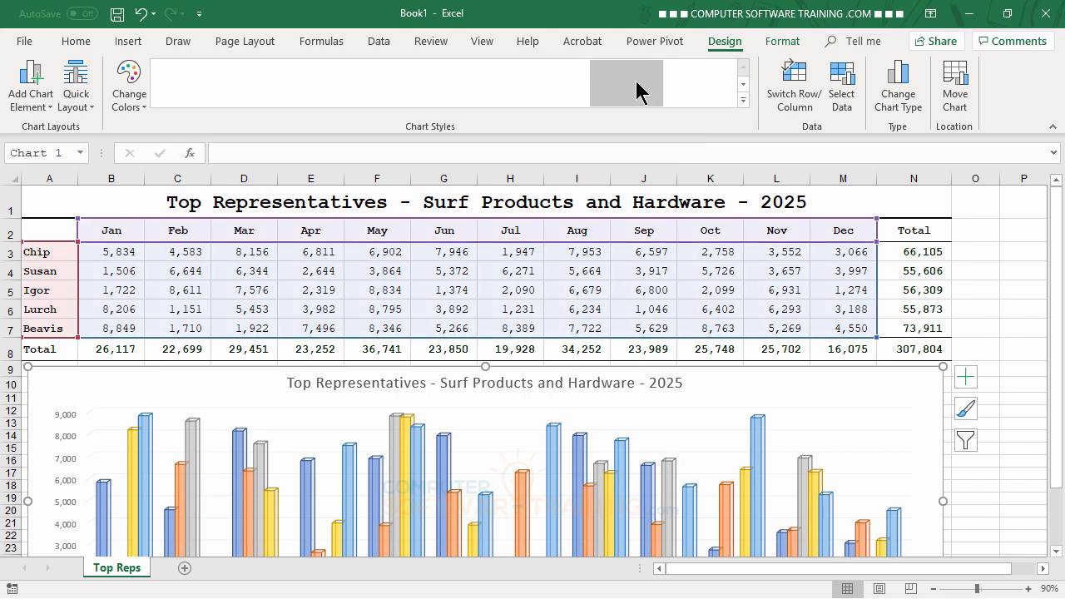
pyautogui.scroll(-3, 1038, 415)
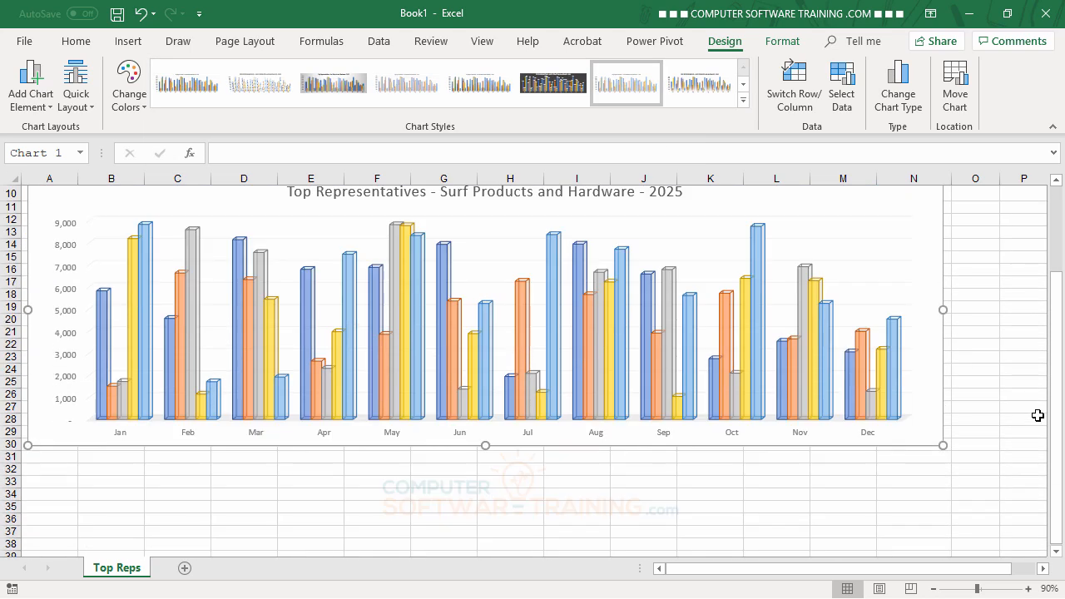
# - Add a legend to the column chart to identify the representatives' data series
pyautogui.scroll(1, 1037, 416)
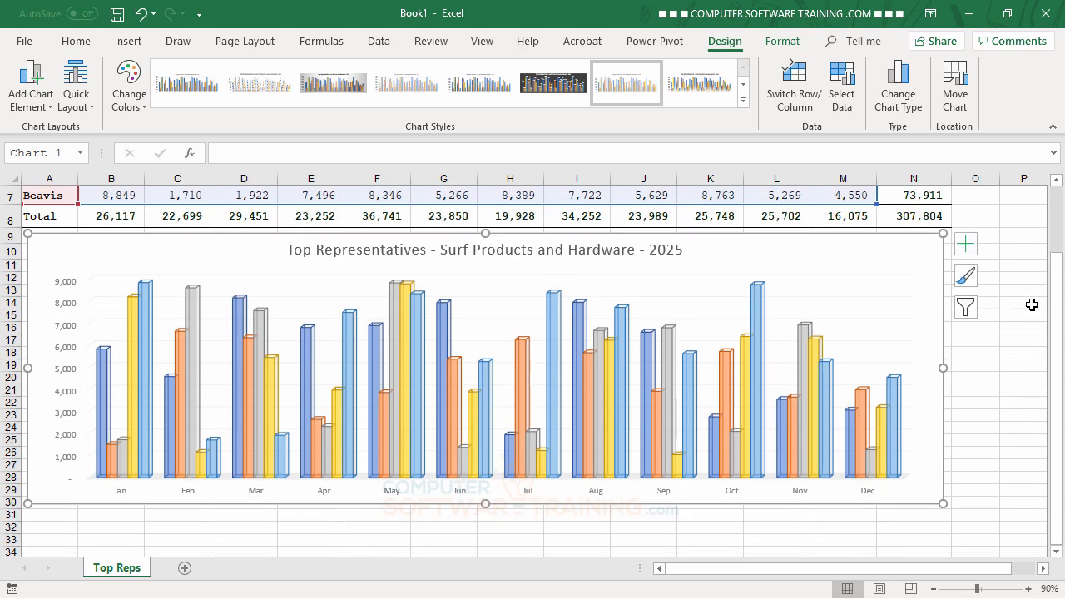
pyautogui.click(966, 243)
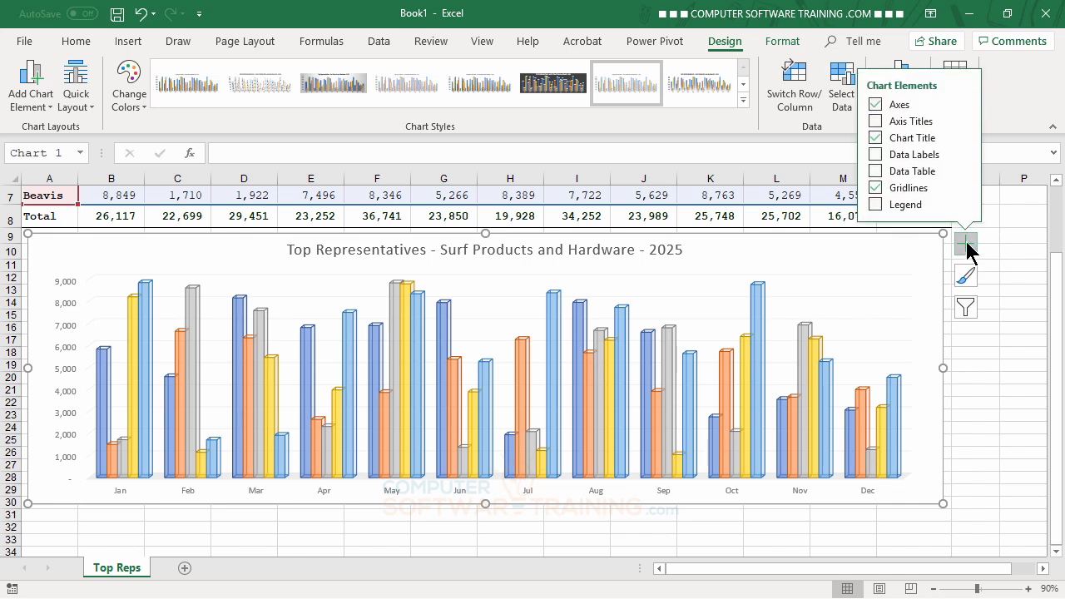
pyautogui.click(876, 204)
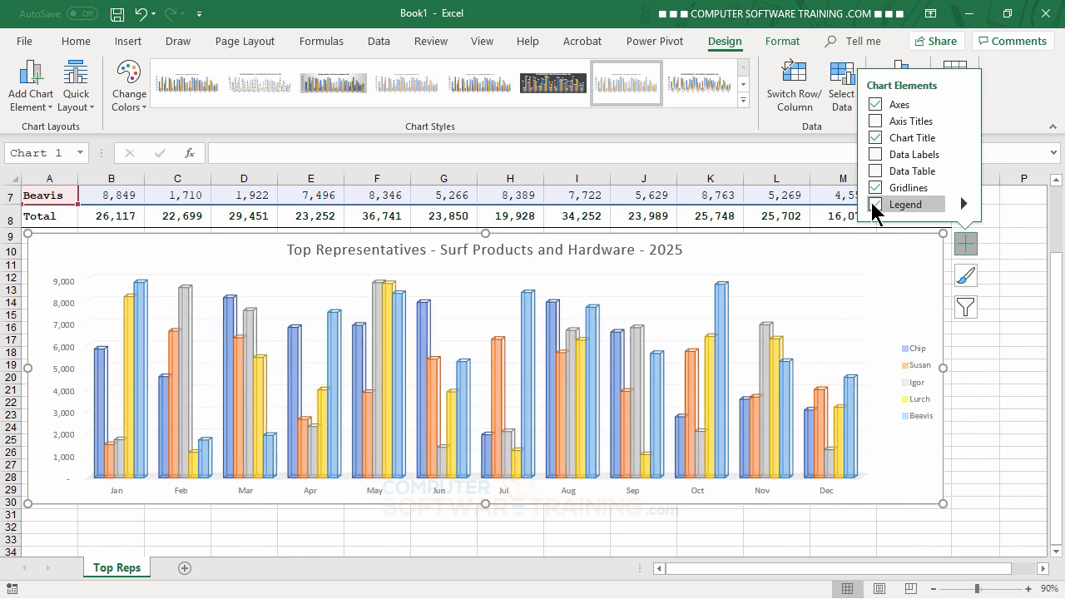
# - Position the chart legend at the top and add a data table beneath the columns
pyautogui.click(963, 205)
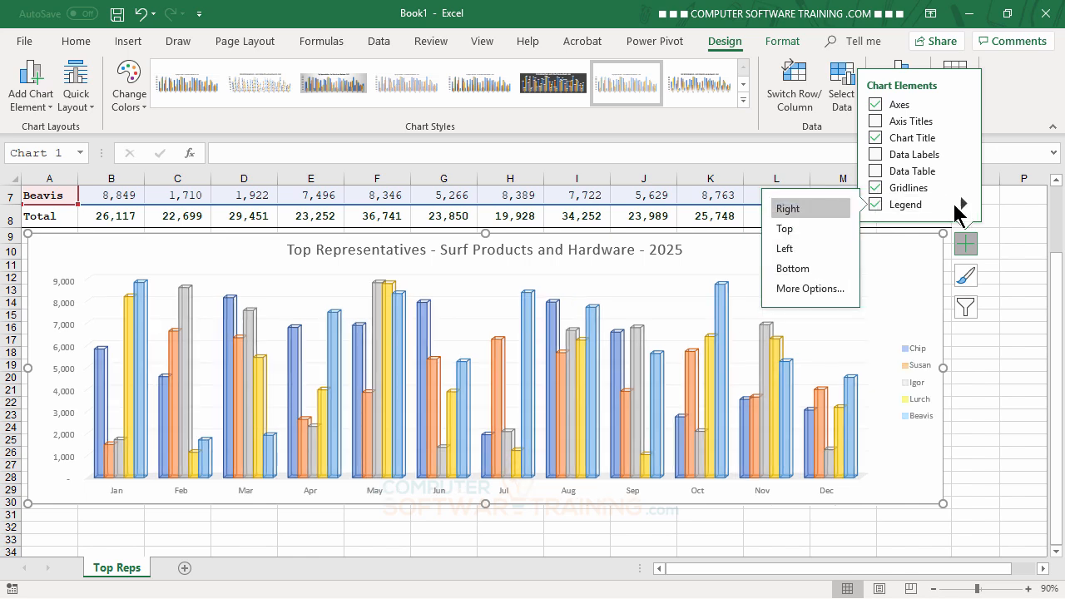
pyautogui.click(801, 233)
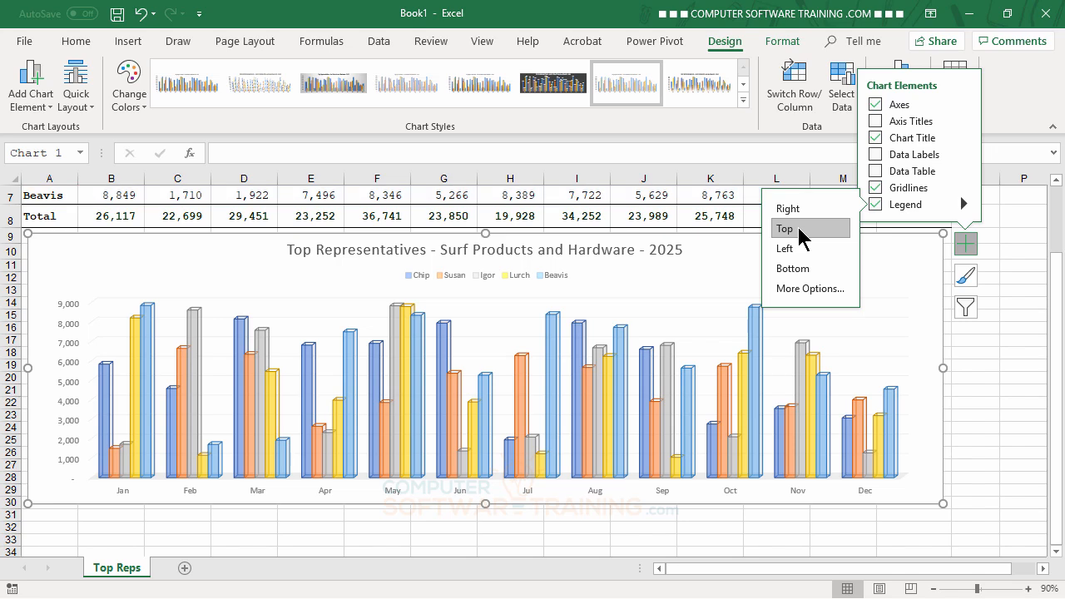
pyautogui.click(876, 171)
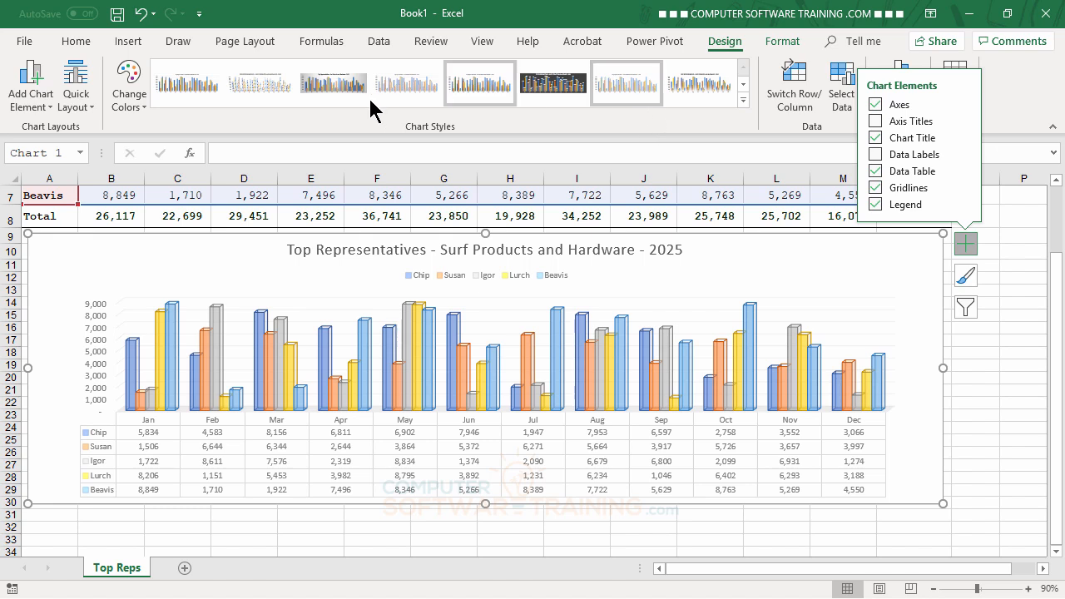
# - Try the second Colorful palette on the chart and return to the first Colorful palette
pyautogui.click(131, 106)
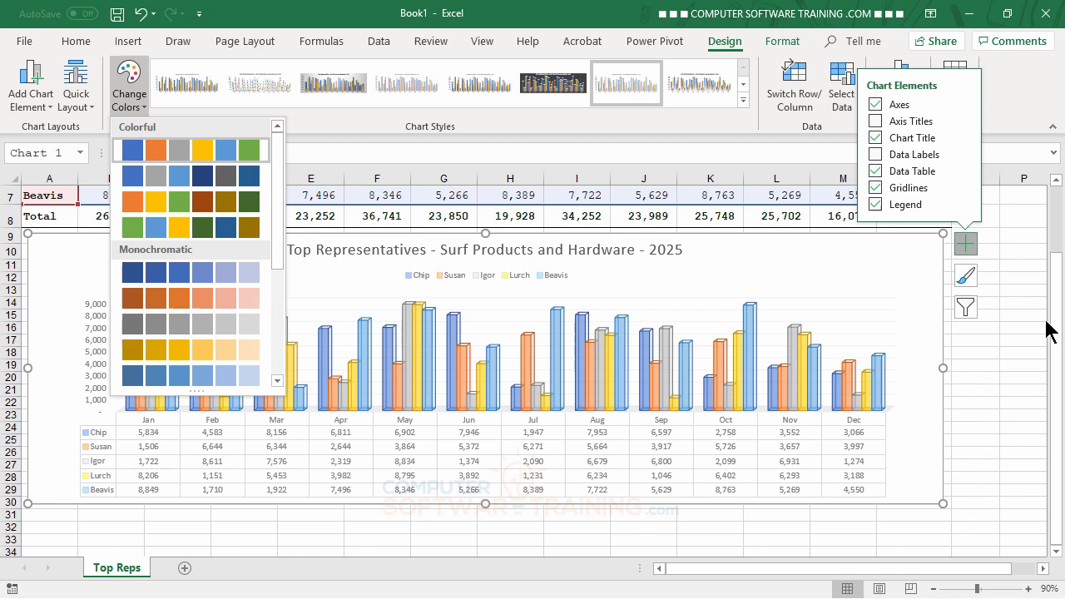
pyautogui.click(204, 180)
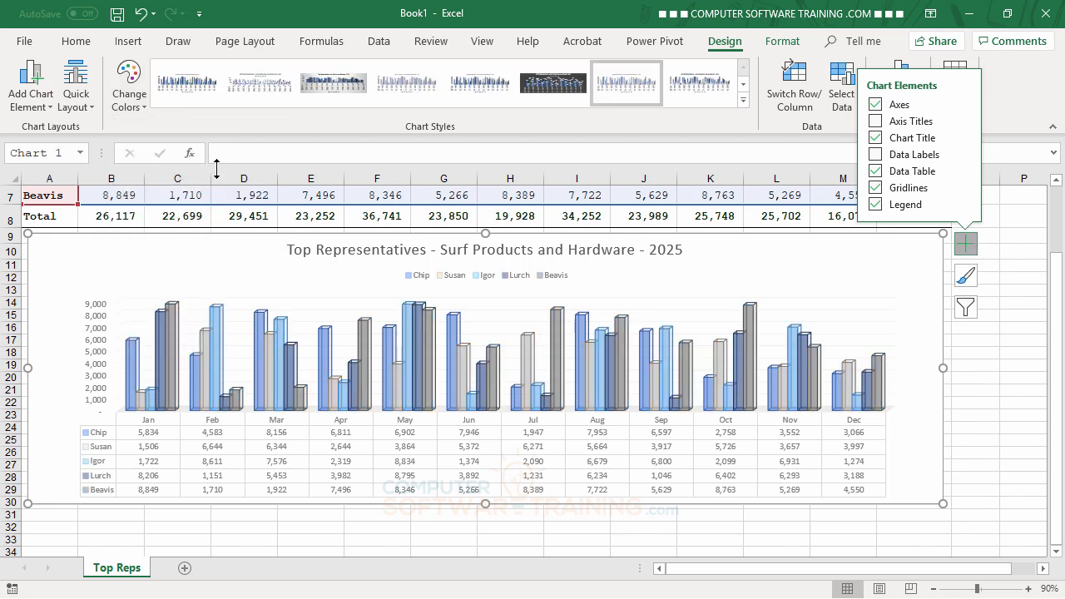
pyautogui.click(142, 102)
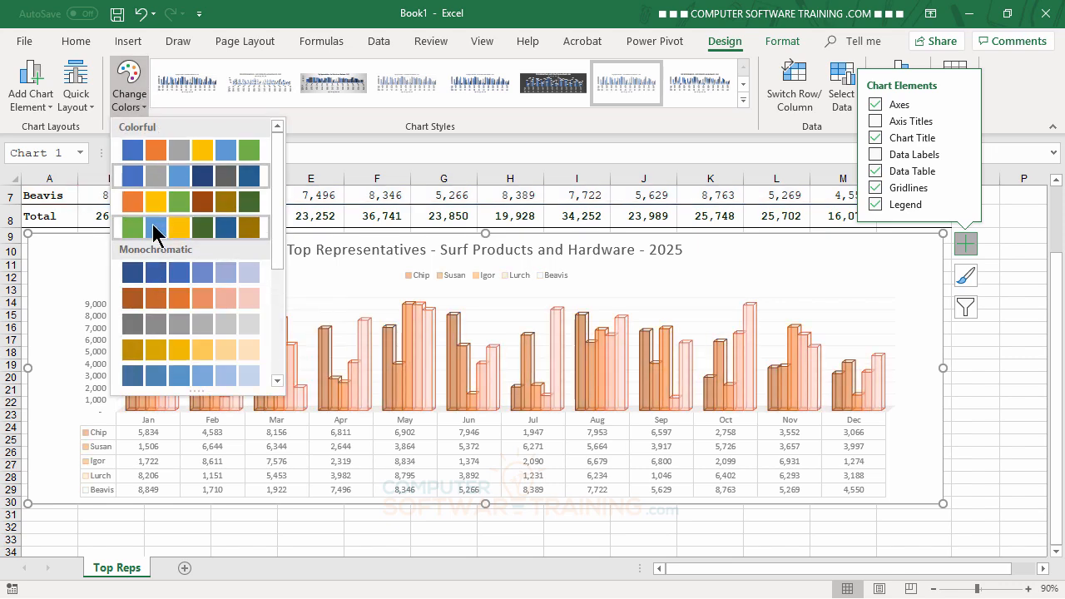
pyautogui.click(179, 153)
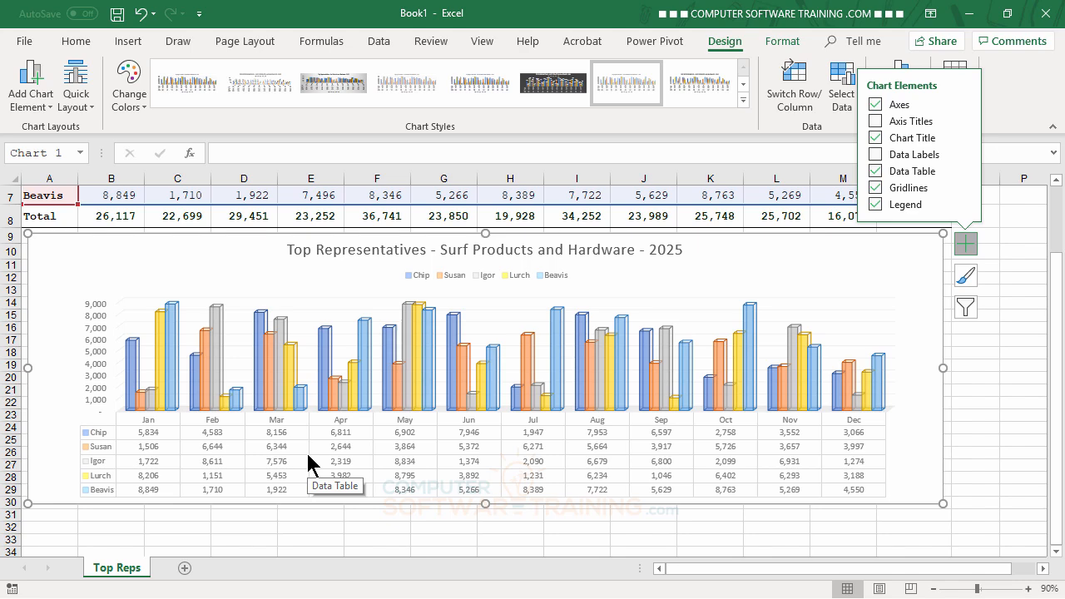
# - Apply Style 1 to the column chart and remove its data table
pyautogui.scroll(2, 904, 344)
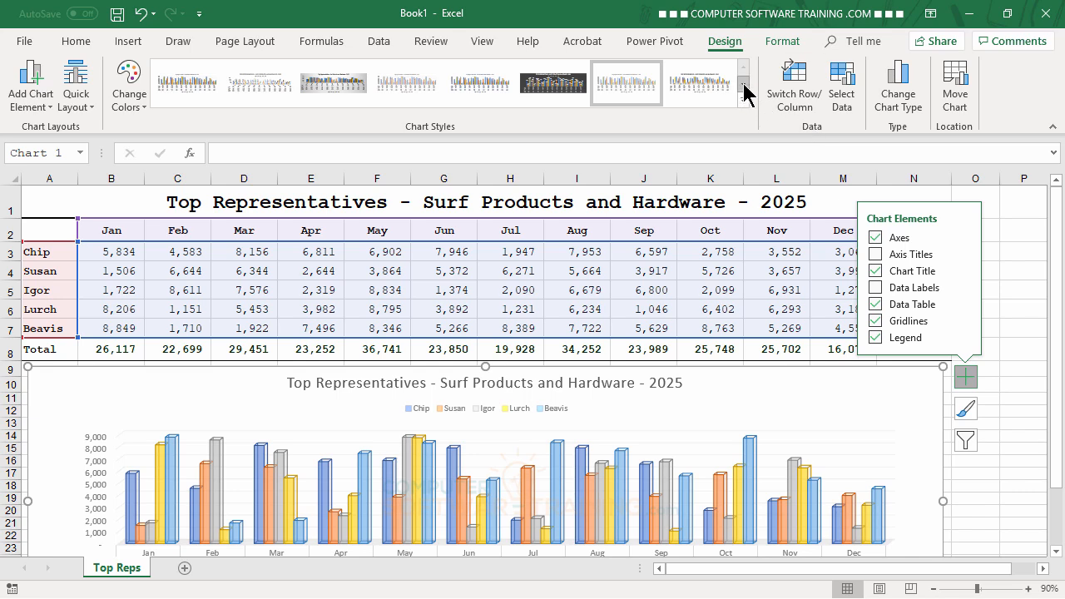
pyautogui.click(191, 89)
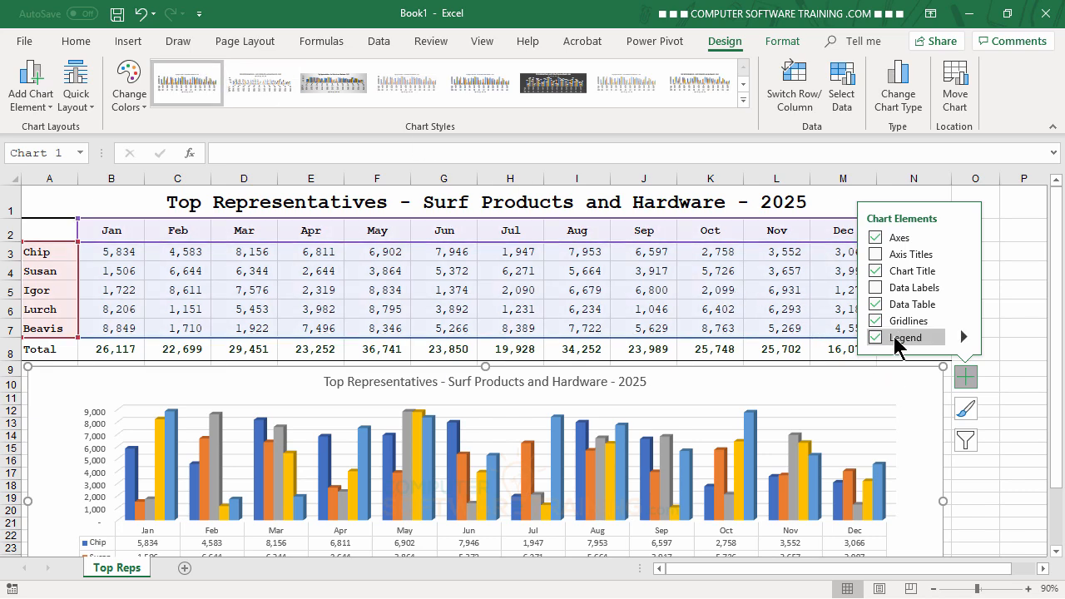
pyautogui.click(875, 302)
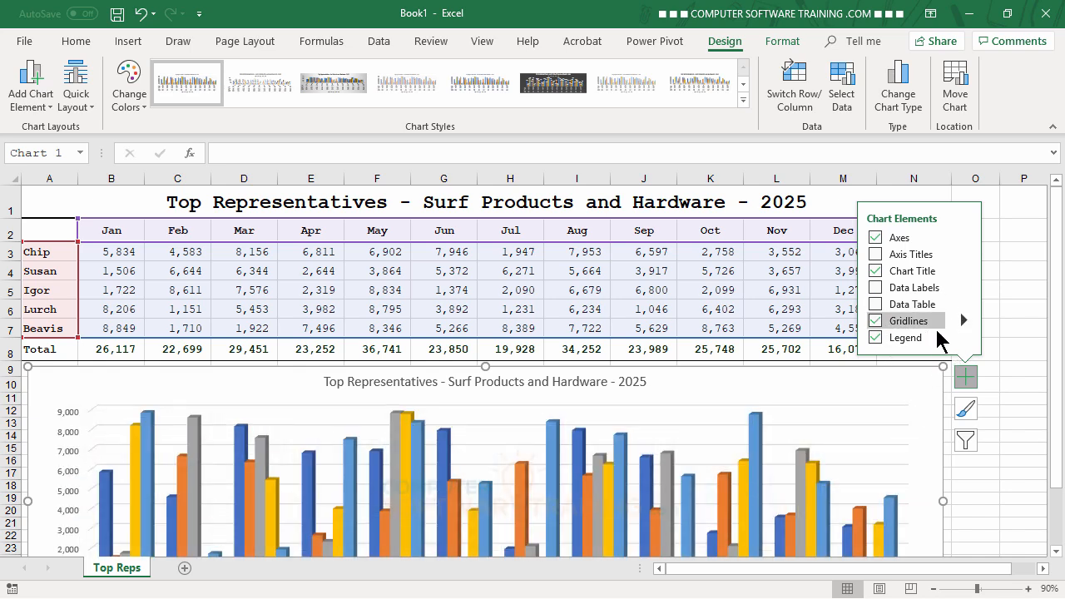
# - Place the legend at the top of the restyled chart and review the chart below the worksheet data
pyautogui.click(963, 338)
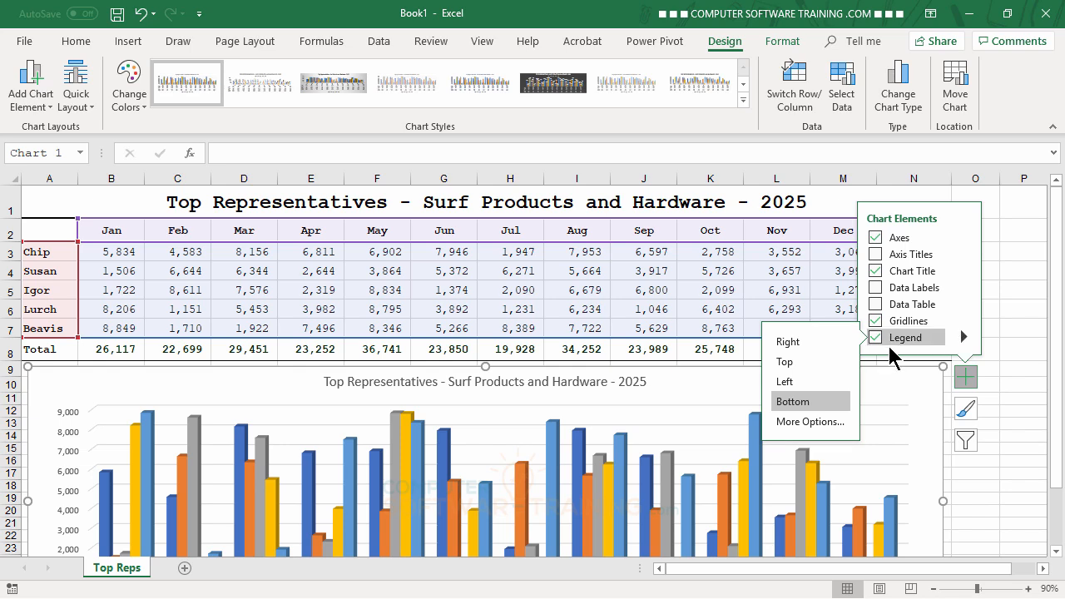
pyautogui.click(787, 367)
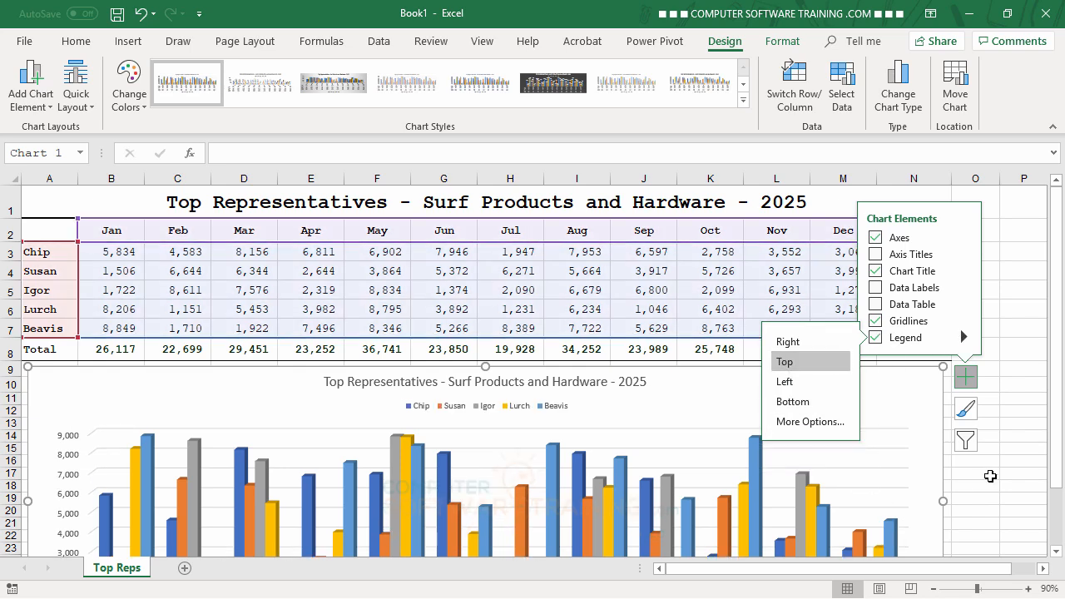
pyautogui.scroll(-2, 1025, 347)
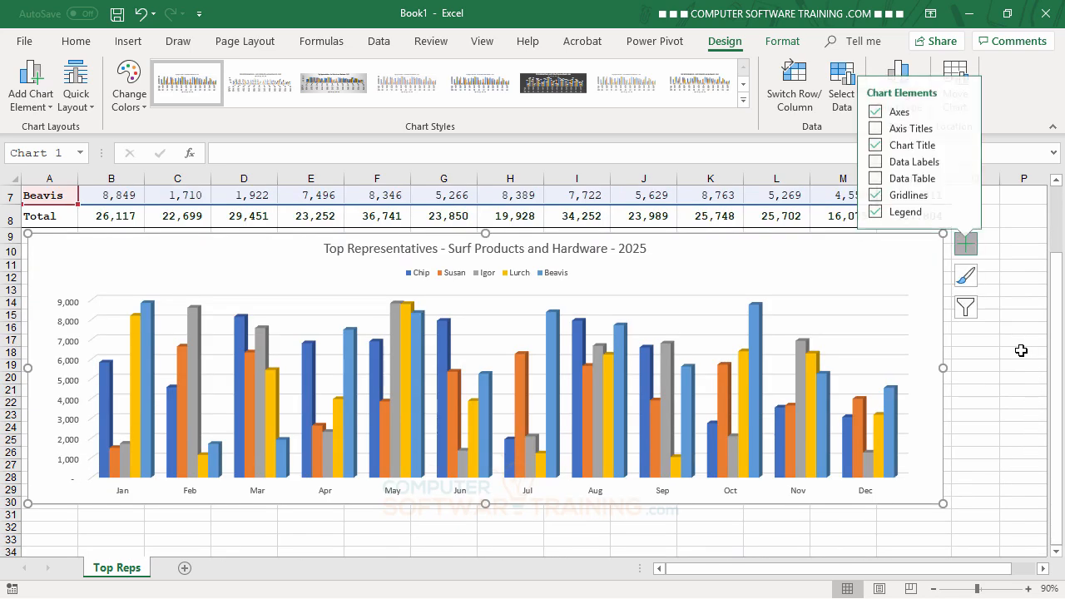
pyautogui.scroll(1, 1022, 349)
pyautogui.scroll(-1, 1022, 350)
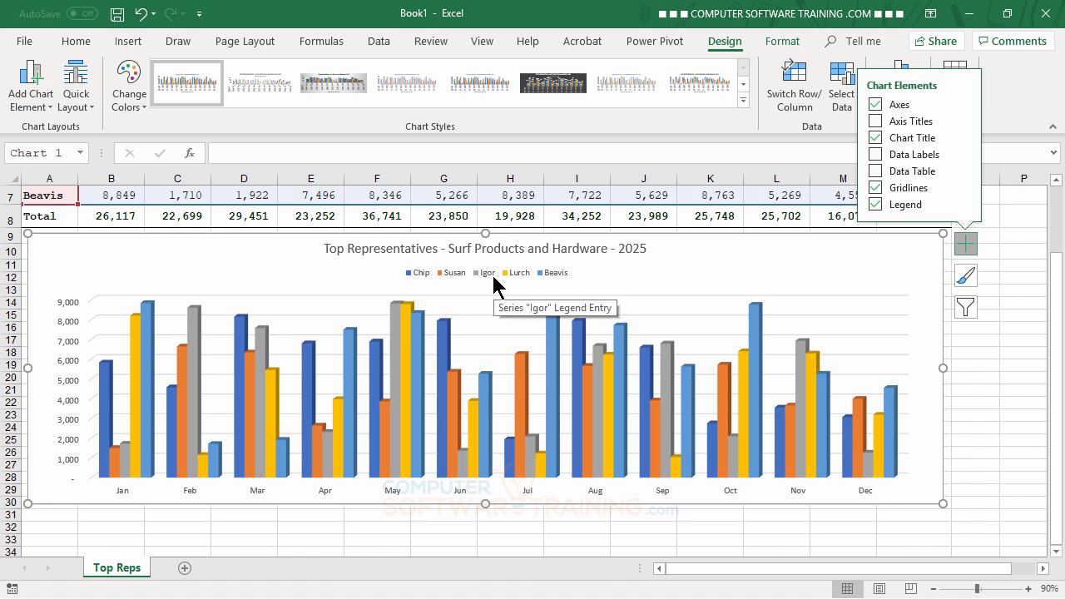
# - Fill the gray column series with the dark green theme color and give its columns a black outline
pyautogui.click(194, 333)
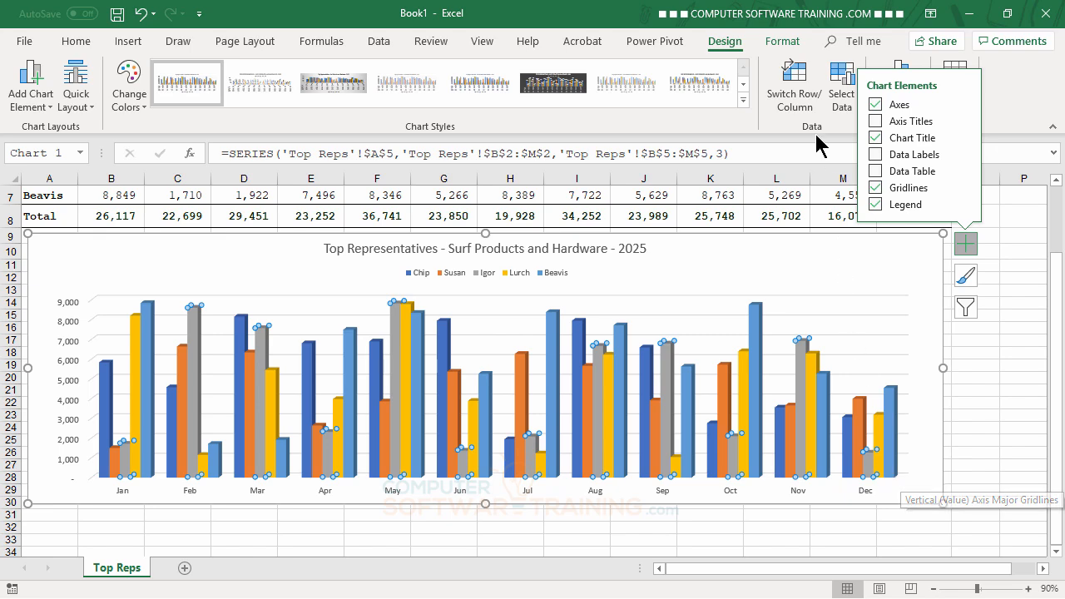
pyautogui.click(783, 42)
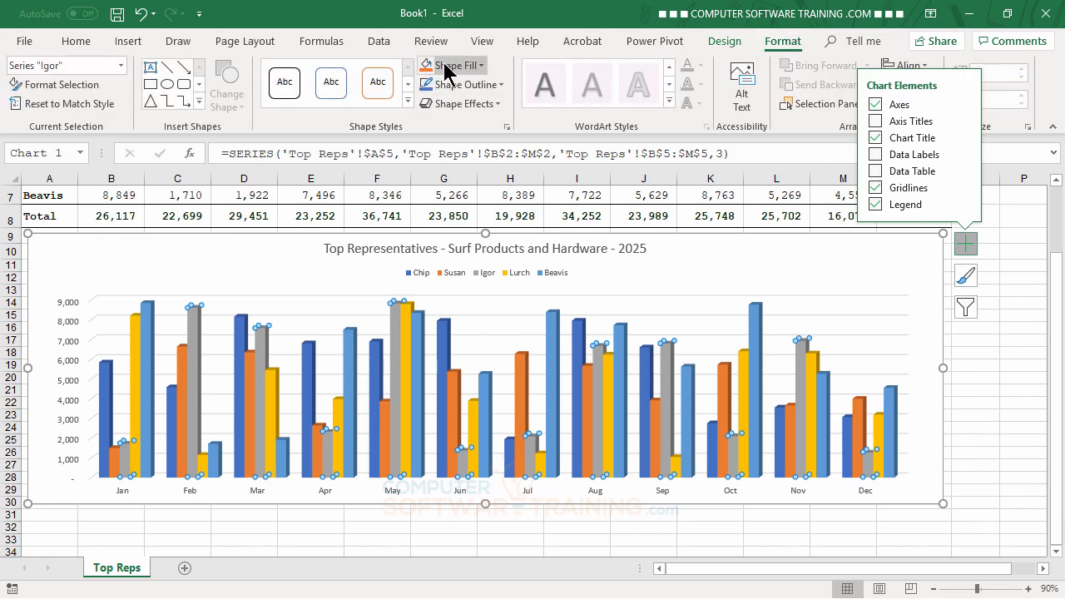
pyautogui.click(481, 67)
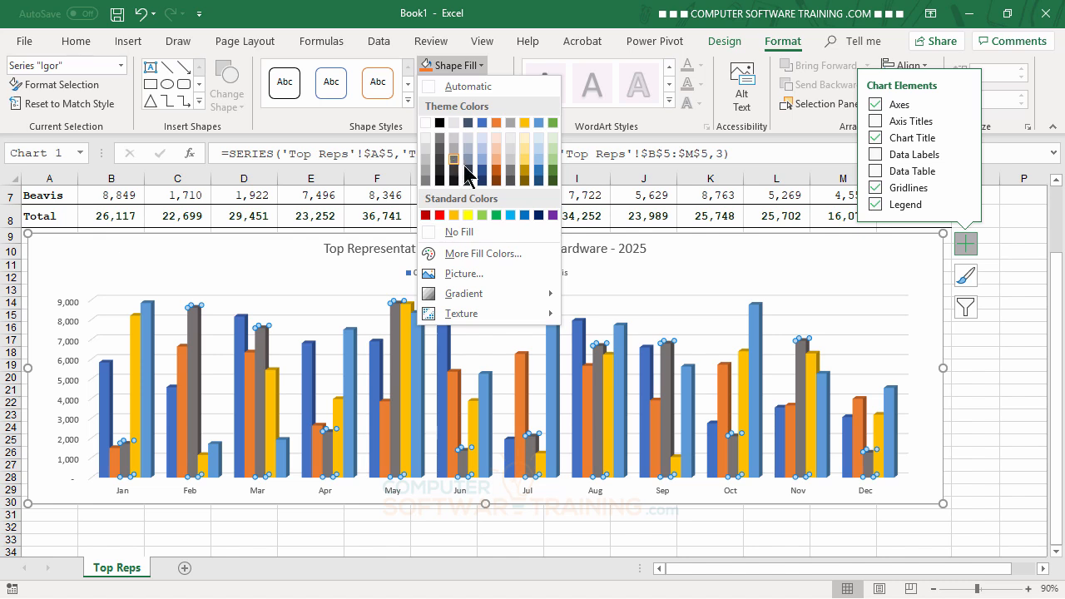
pyautogui.click(552, 172)
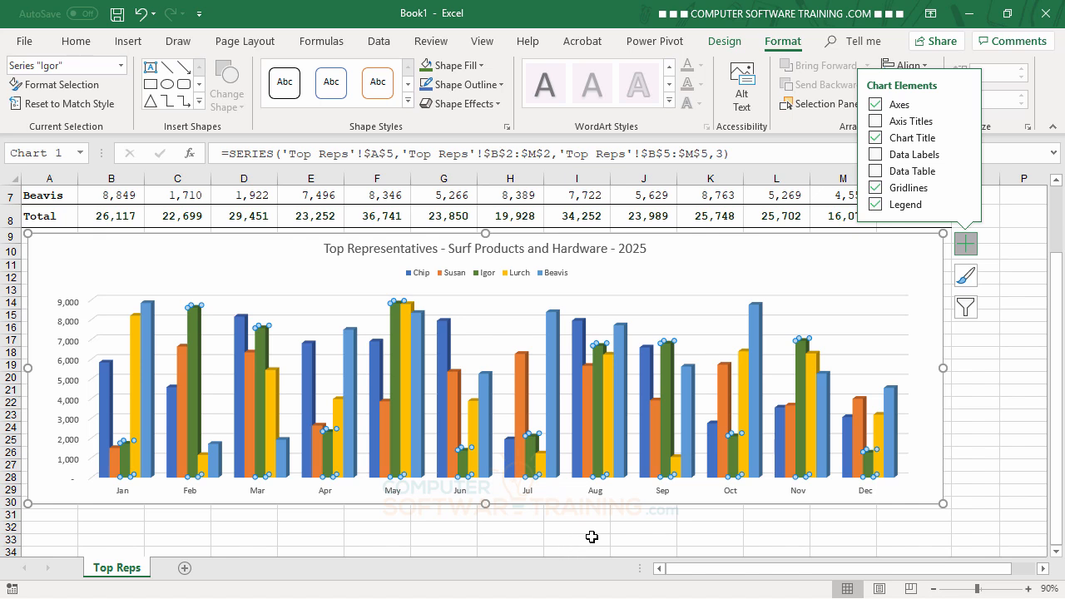
pyautogui.click(502, 85)
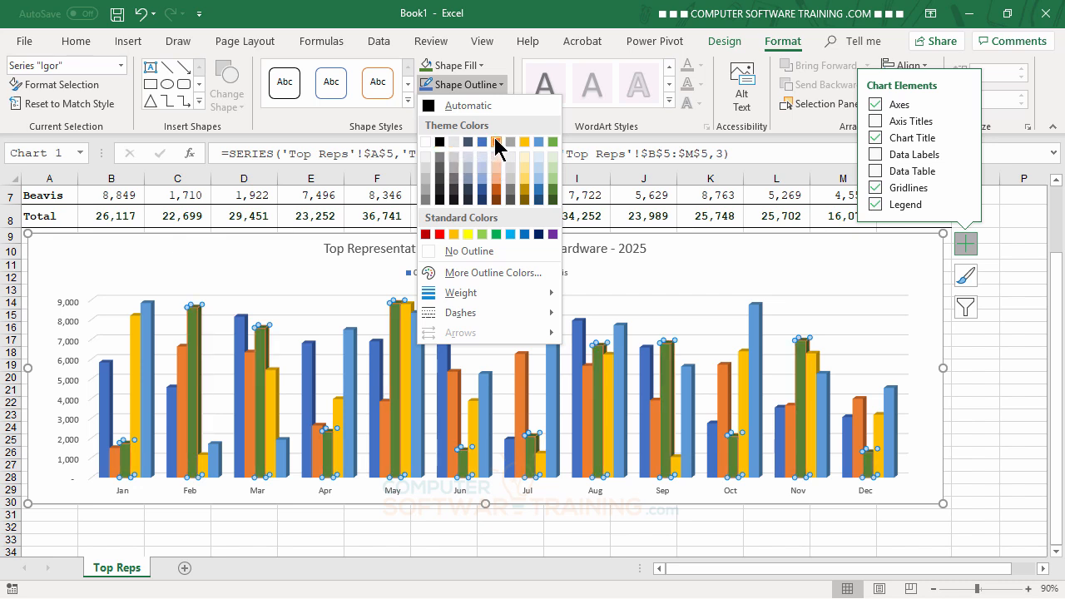
pyautogui.click(441, 144)
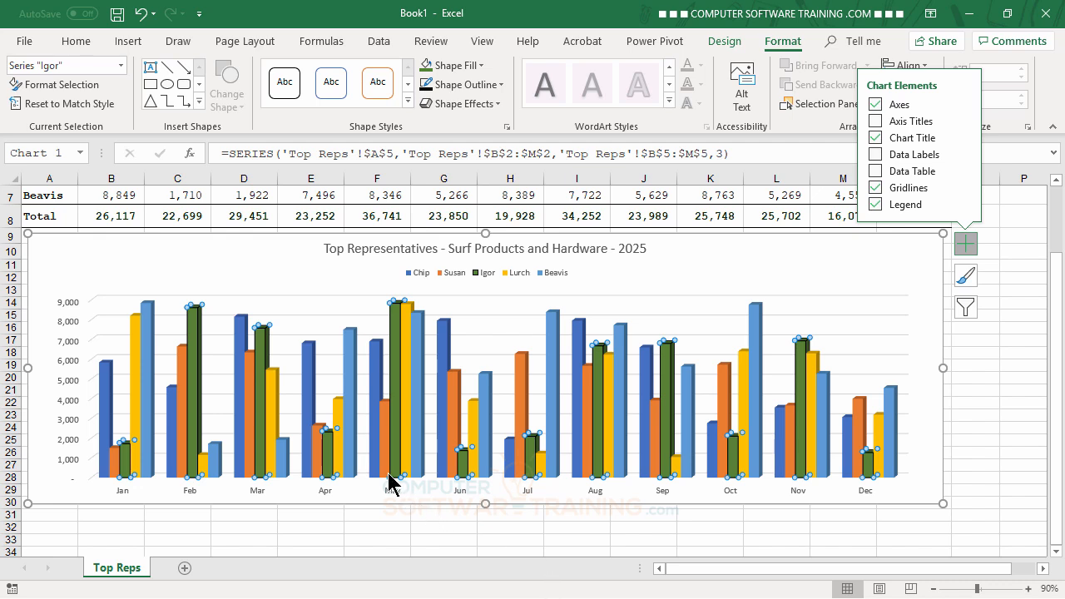
# - Select only the October column of the light blue series and fill it with the Fish fossil texture
pyautogui.moveTo(388, 482)
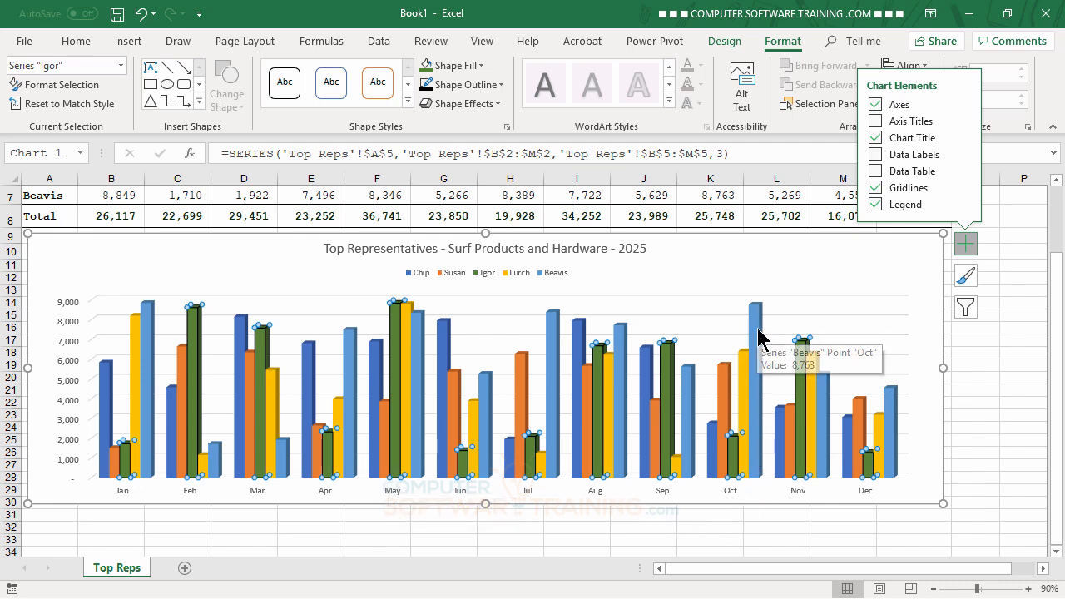
pyautogui.moveTo(760, 330)
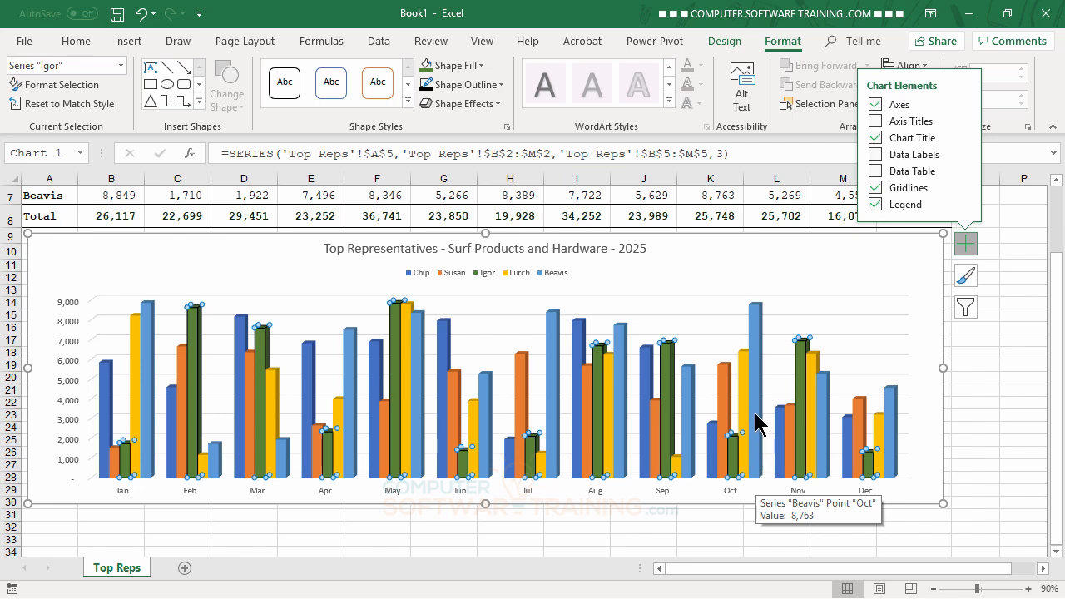
pyautogui.click(756, 321)
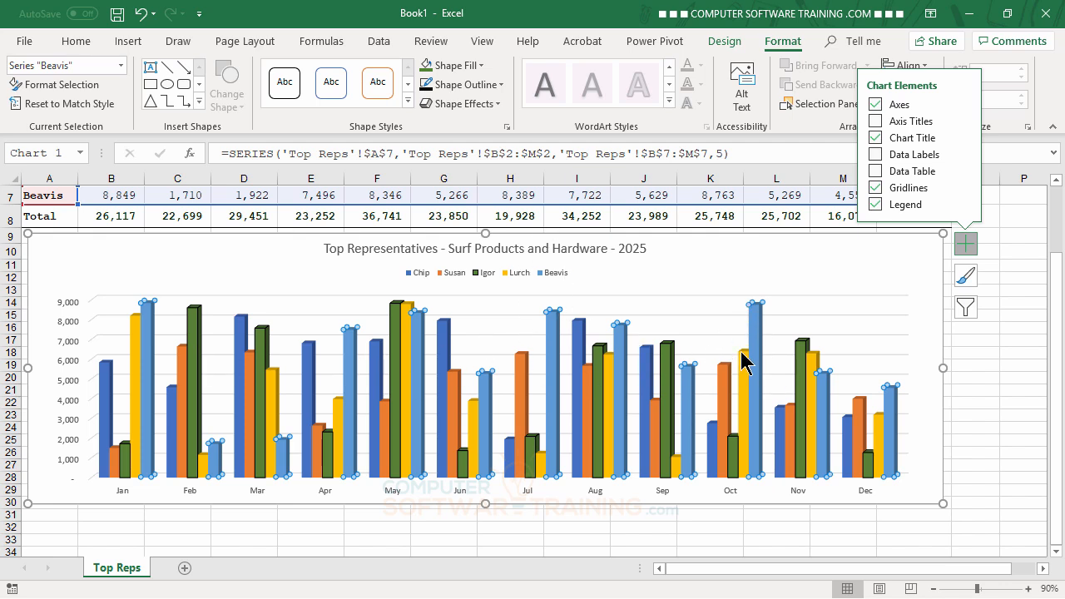
pyautogui.click(760, 331)
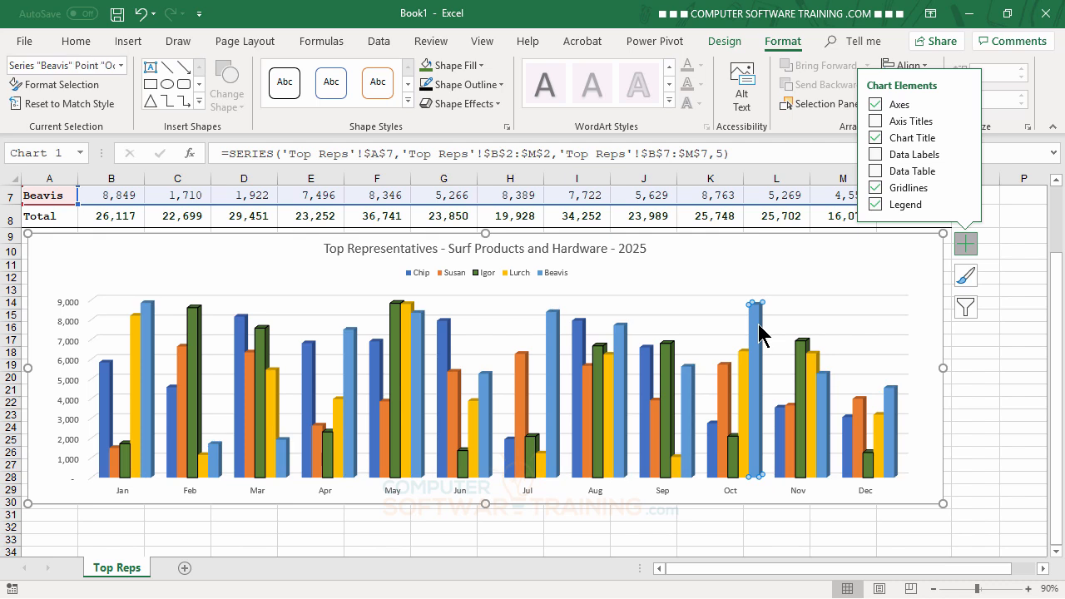
pyautogui.click(481, 66)
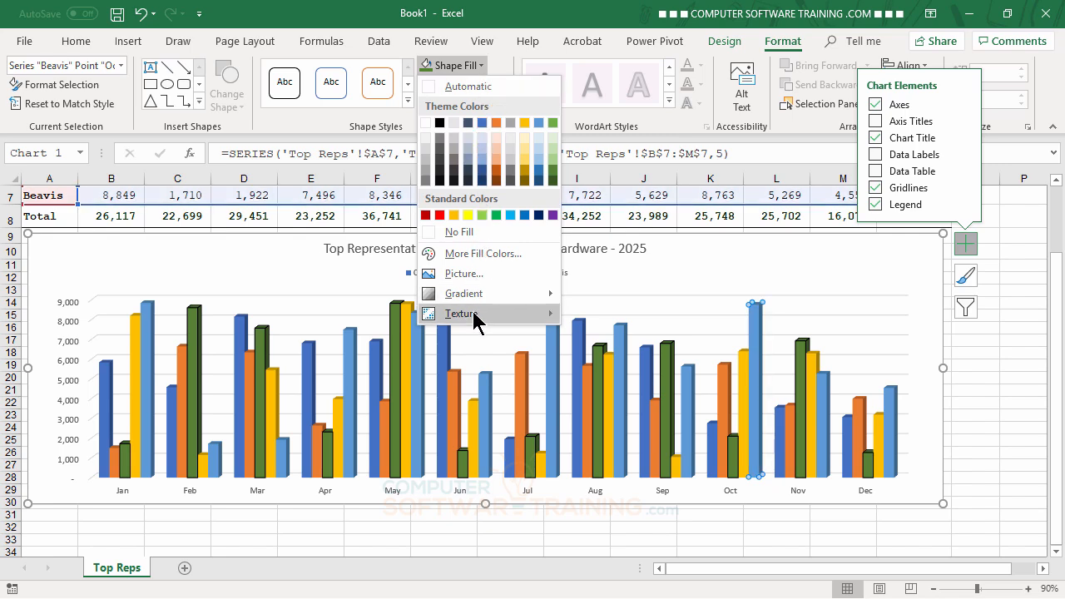
pyautogui.moveTo(473, 313)
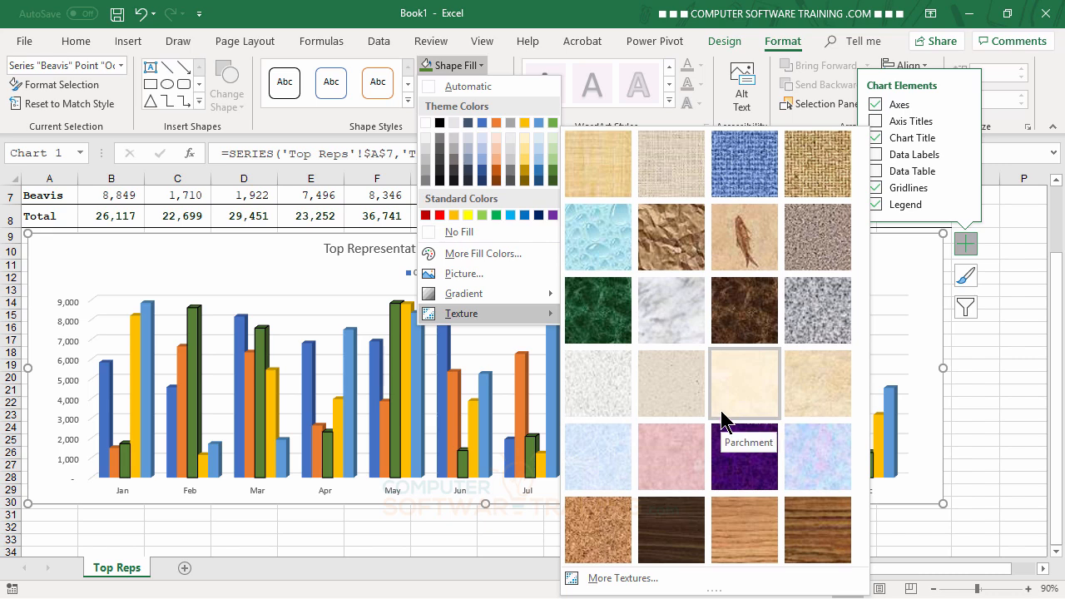
pyautogui.click(743, 248)
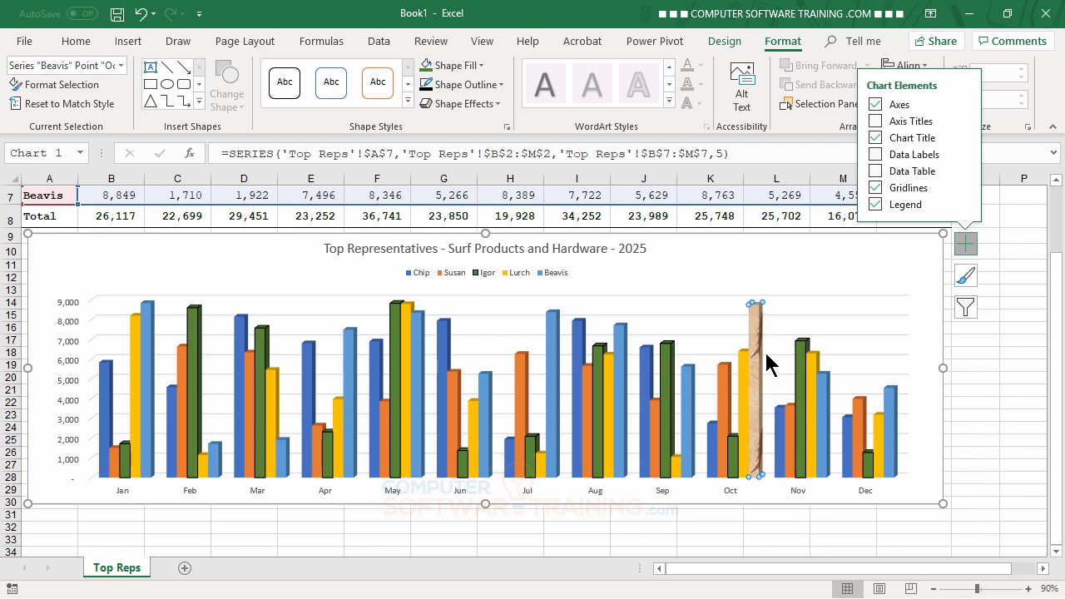
# - Try a Dark Blue standard fill and a lighter blue theme fill on the selected October column
pyautogui.click(481, 66)
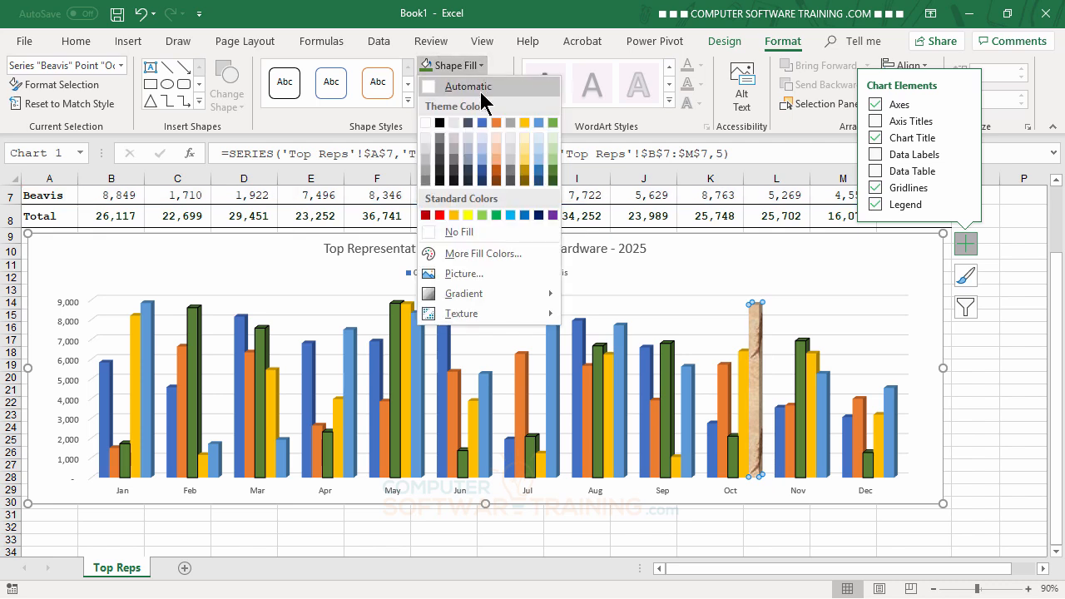
pyautogui.click(538, 216)
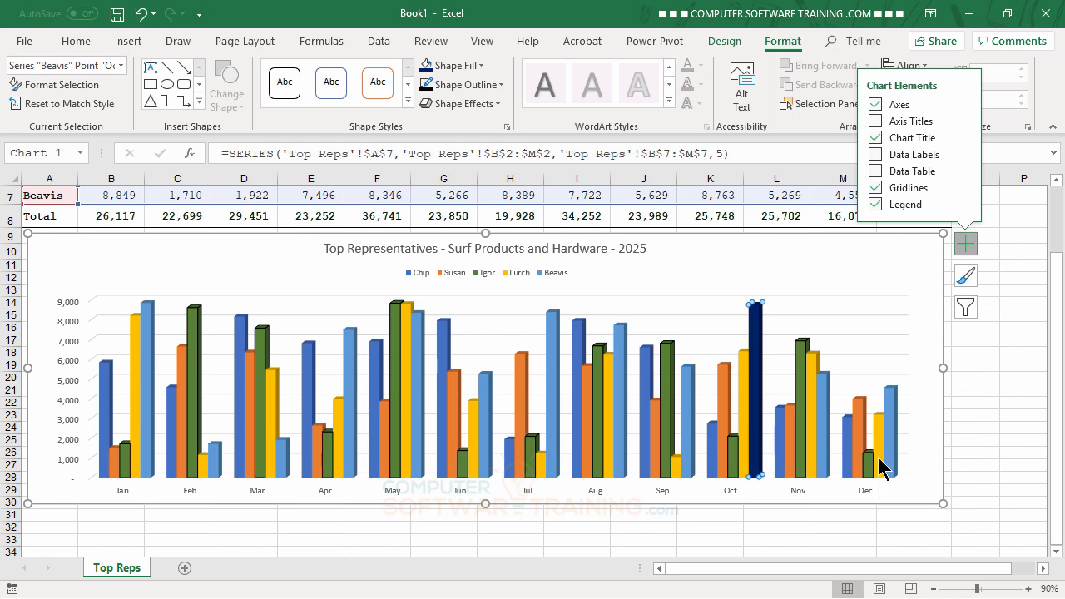
pyautogui.click(481, 65)
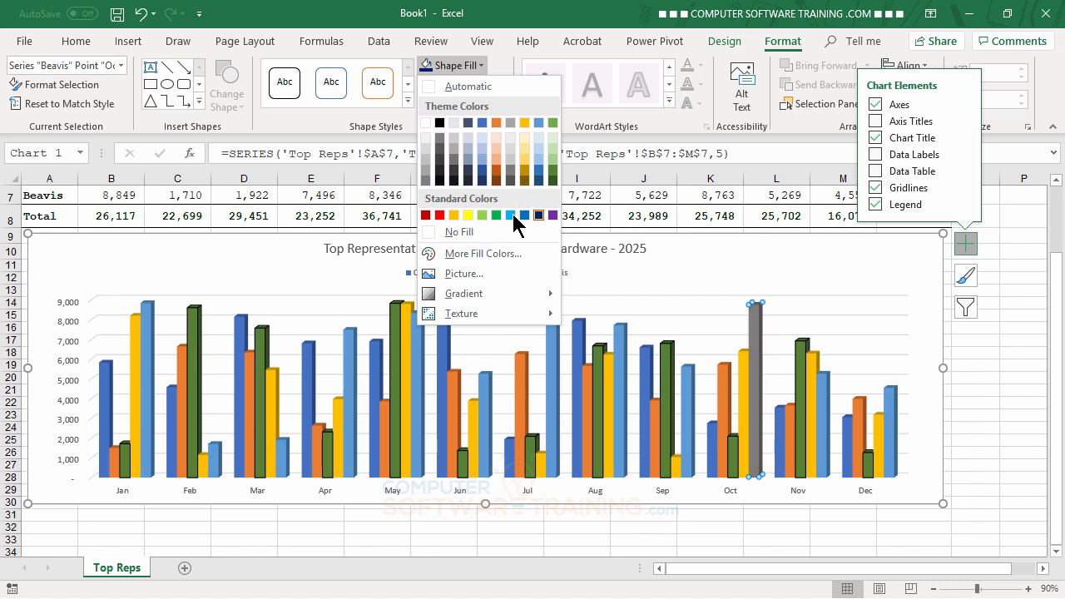
pyautogui.click(539, 160)
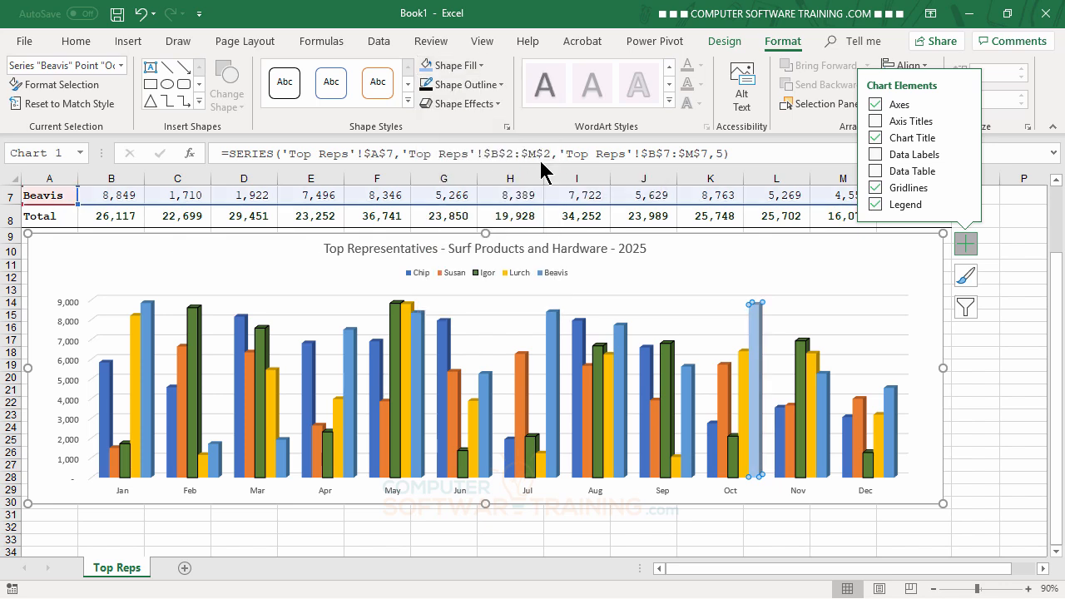
# - Give the selected October column a pattern fill of wide downward diagonal stripes and deselect the chart
pyautogui.click(482, 68)
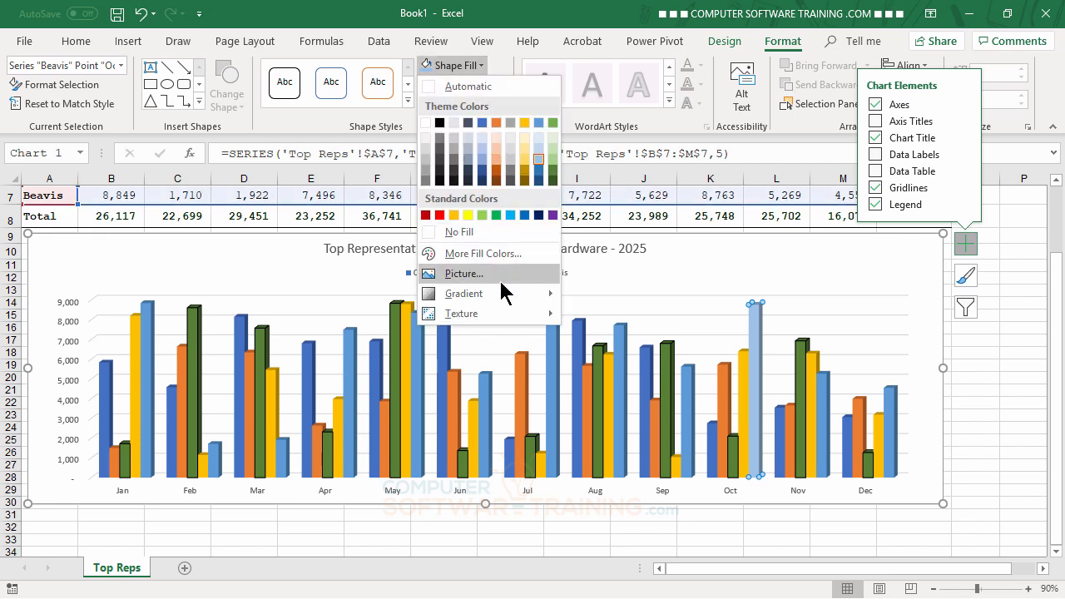
pyautogui.moveTo(504, 301)
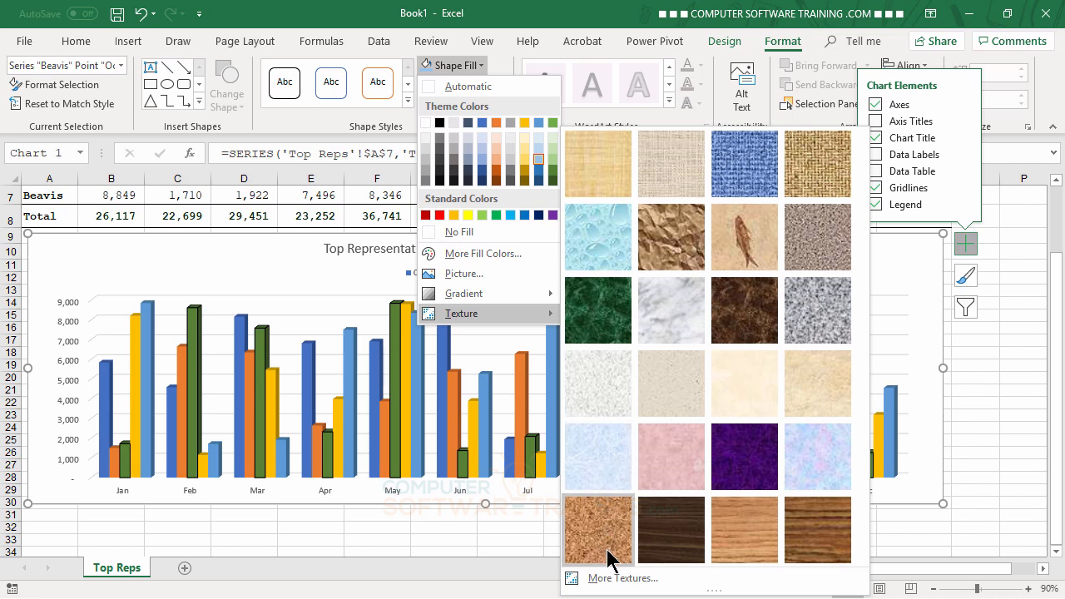
pyautogui.click(617, 578)
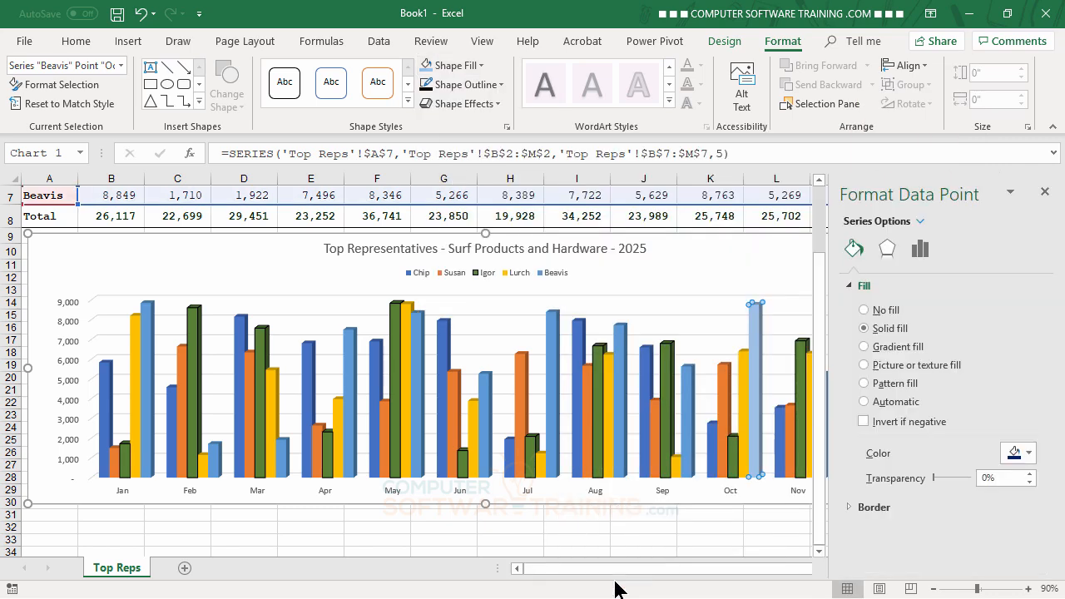
pyautogui.click(864, 382)
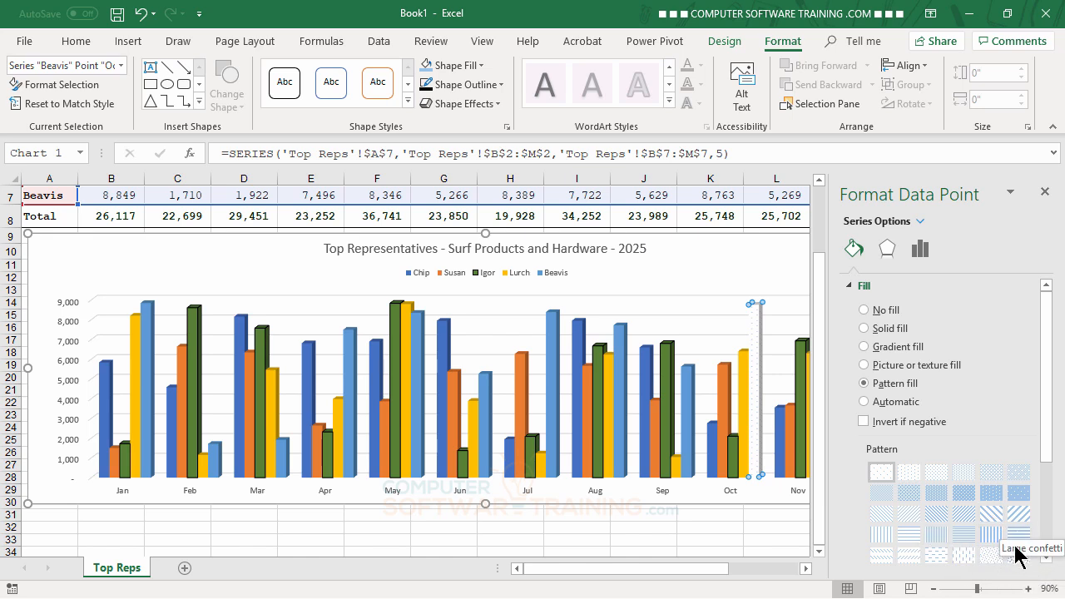
pyautogui.click(988, 518)
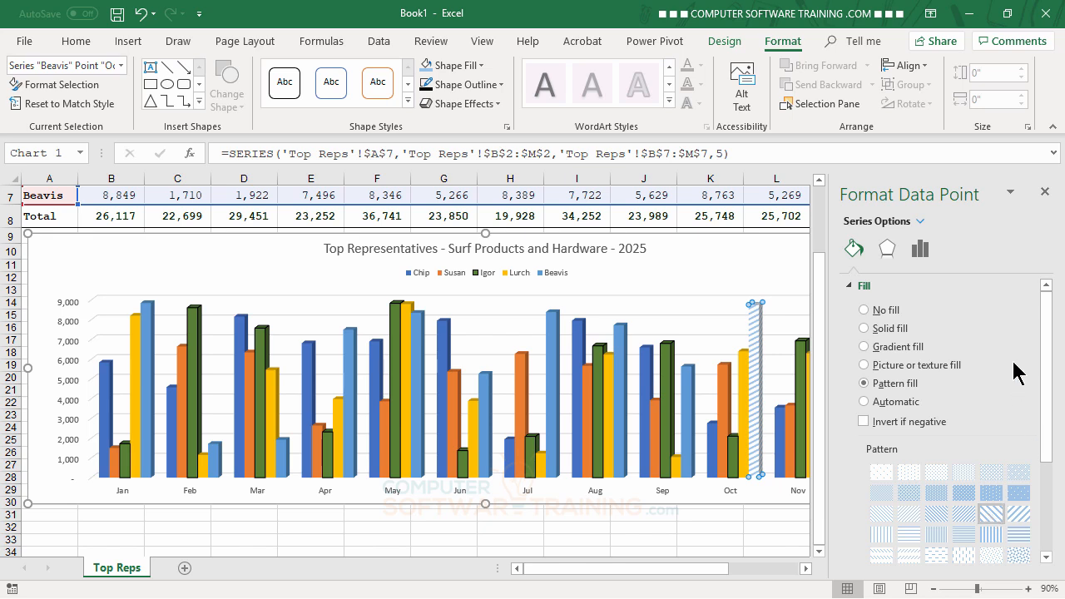
pyautogui.click(1045, 191)
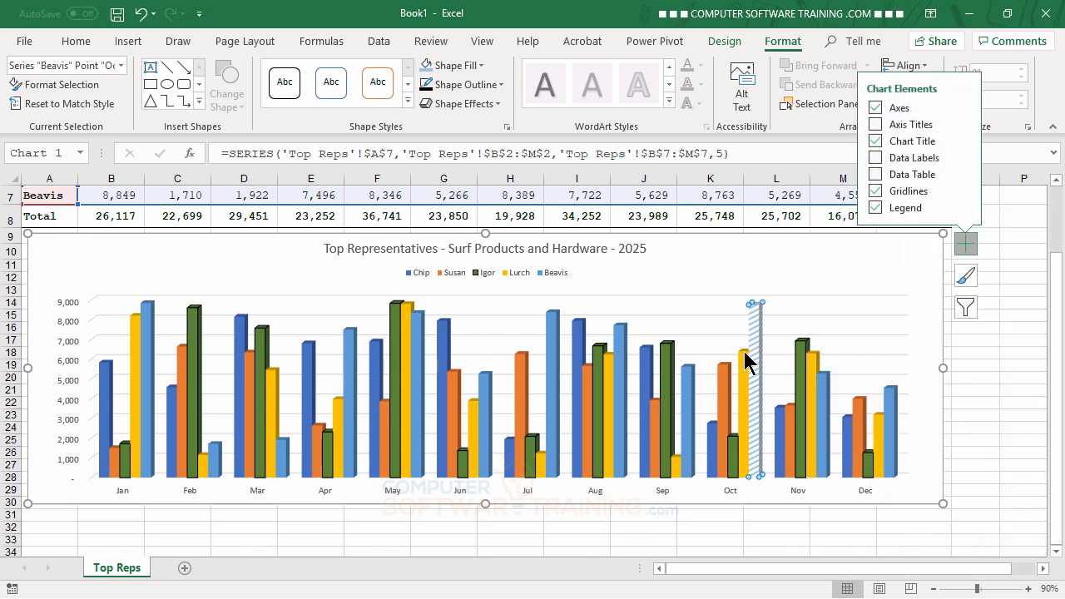
pyautogui.click(933, 346)
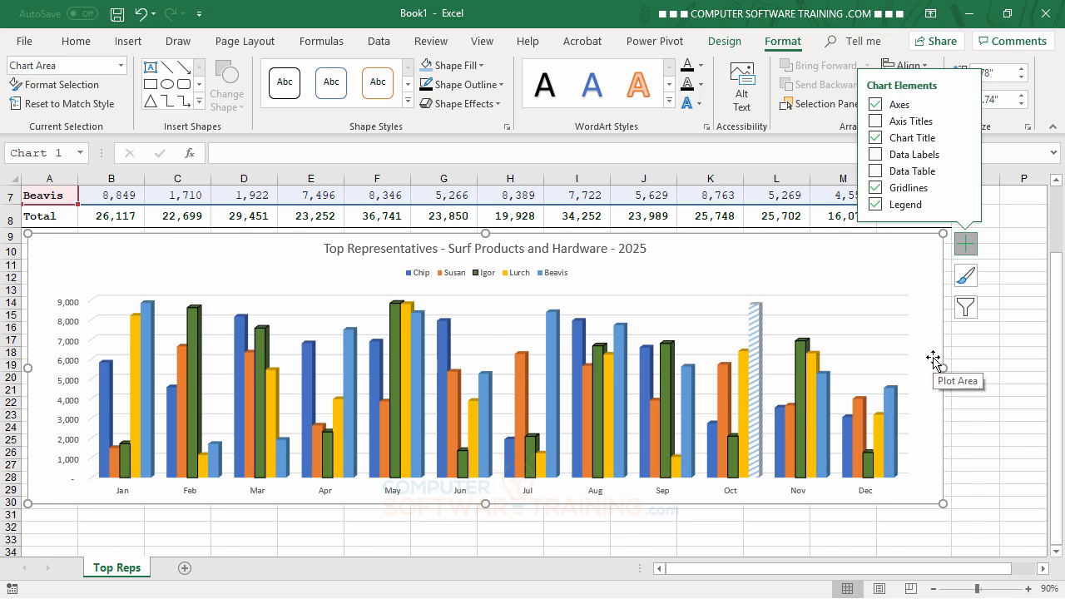
pyautogui.click(957, 361)
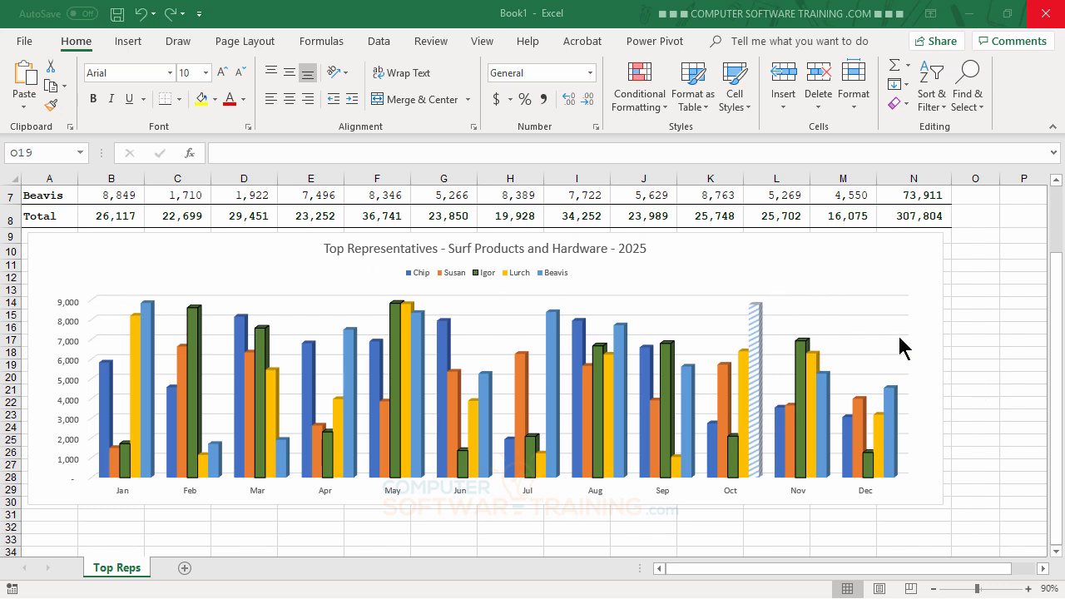
# - Format the chart area, trying no fill and a solid red fill with 13% transparency
pyautogui.doubleClick(900, 248)
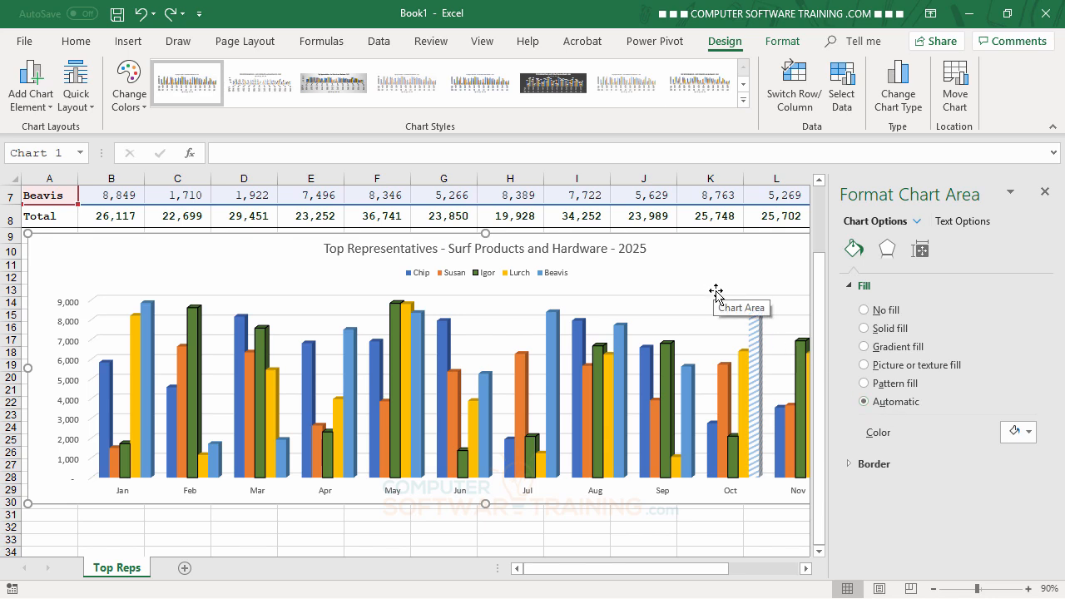
pyautogui.click(866, 309)
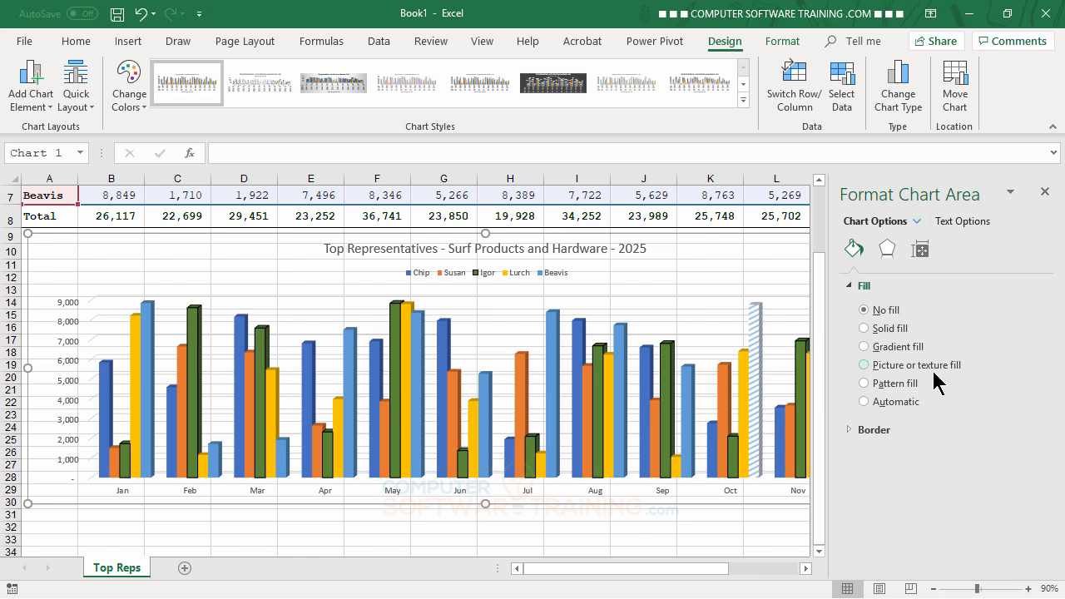
pyautogui.click(865, 330)
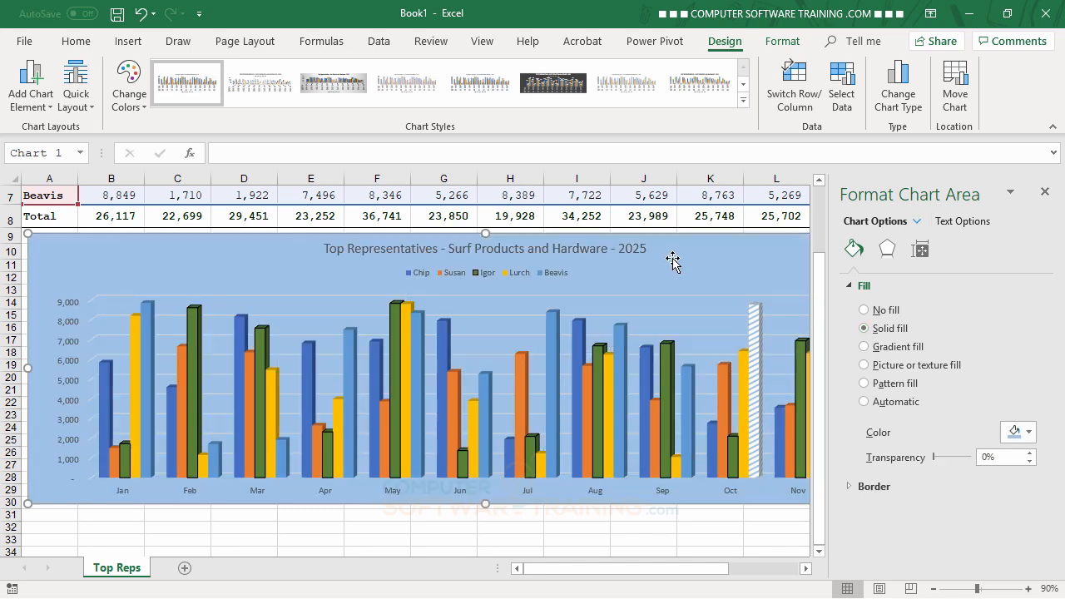
pyautogui.click(1028, 432)
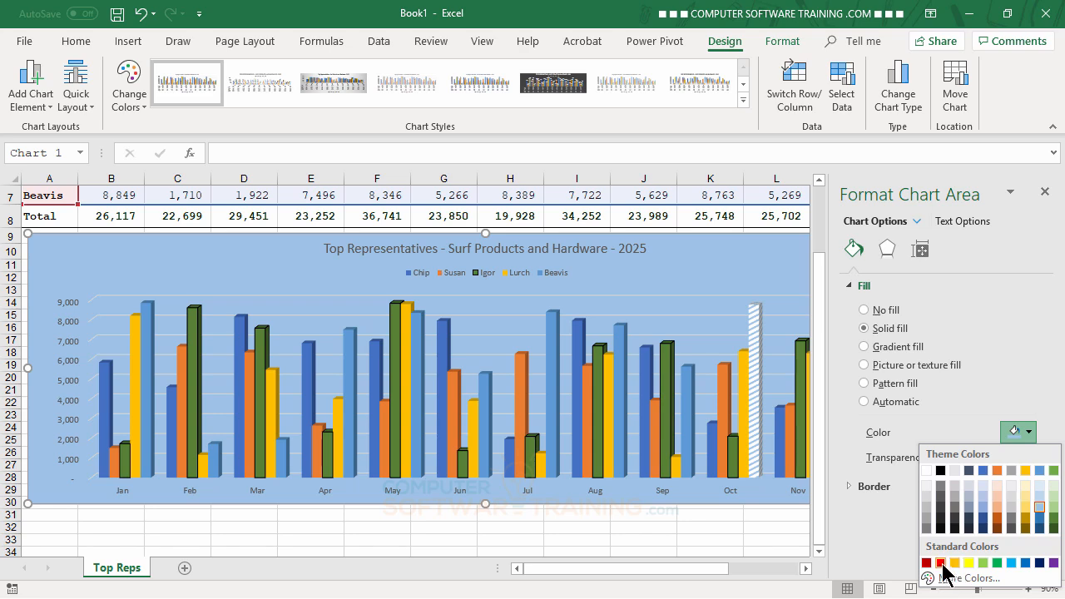
pyautogui.click(940, 563)
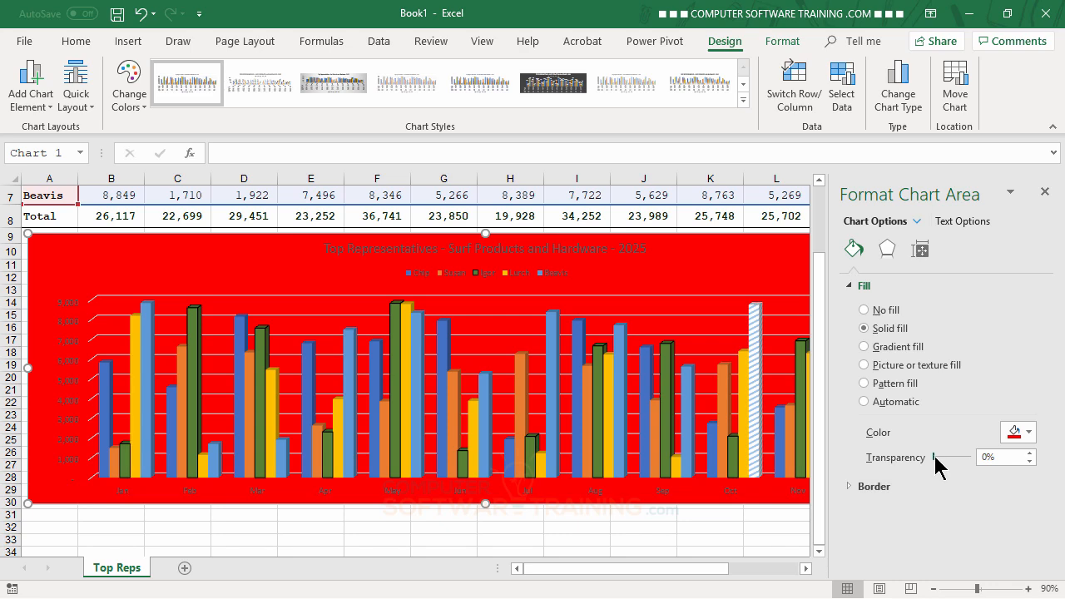
pyautogui.moveTo(935, 457)
pyautogui.mouseDown()
pyautogui.moveTo(956, 459)
pyautogui.moveTo(939, 460)
pyautogui.mouseUp()
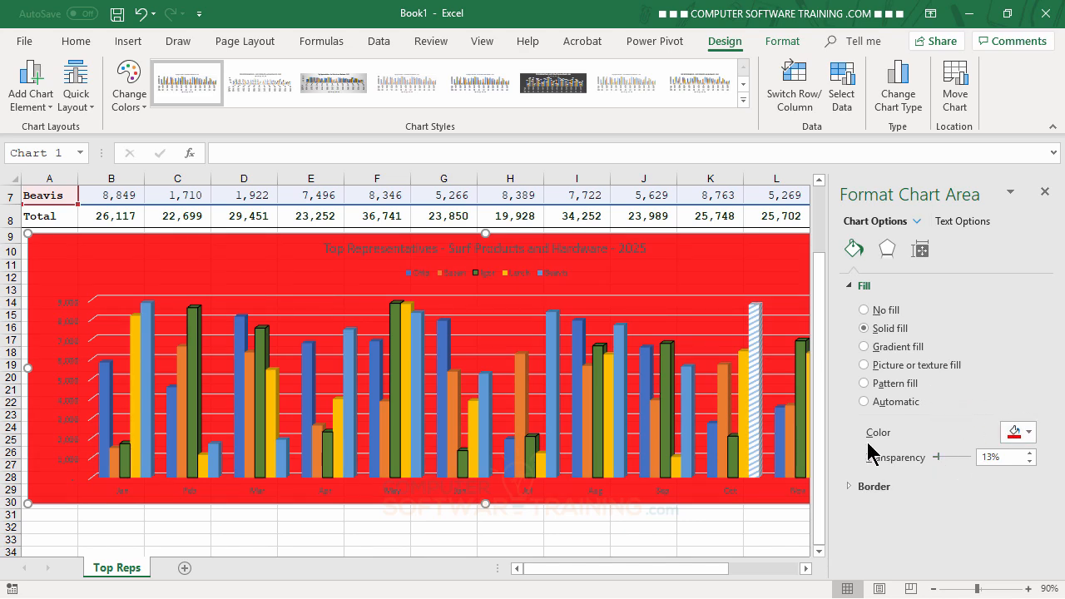
# - Try a gold radial preset gradient as the chart area fill and move its gold stop to 75%
pyautogui.click(863, 347)
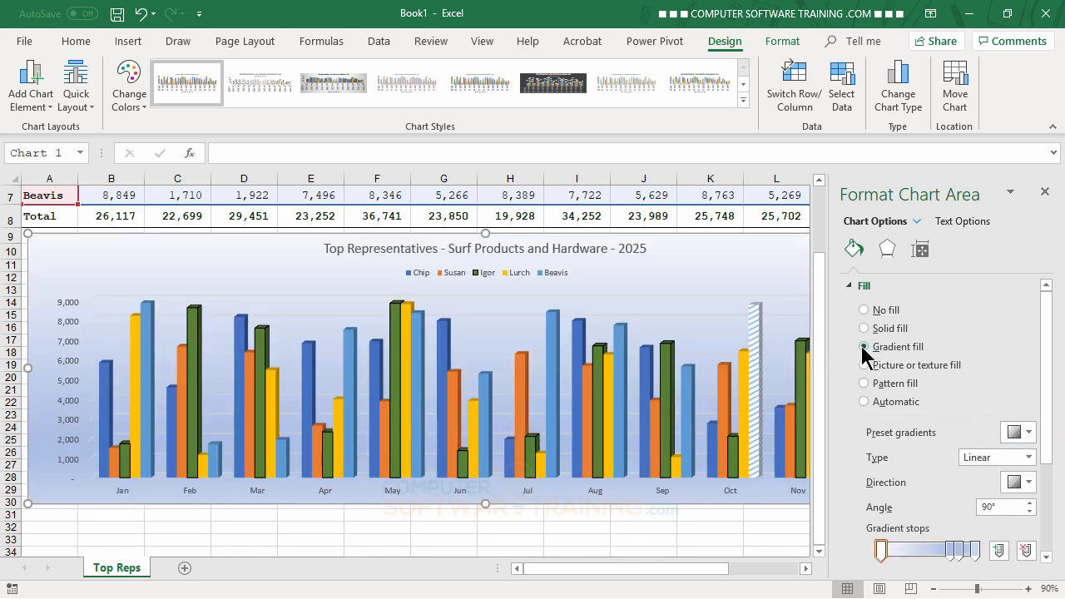
pyautogui.click(1030, 434)
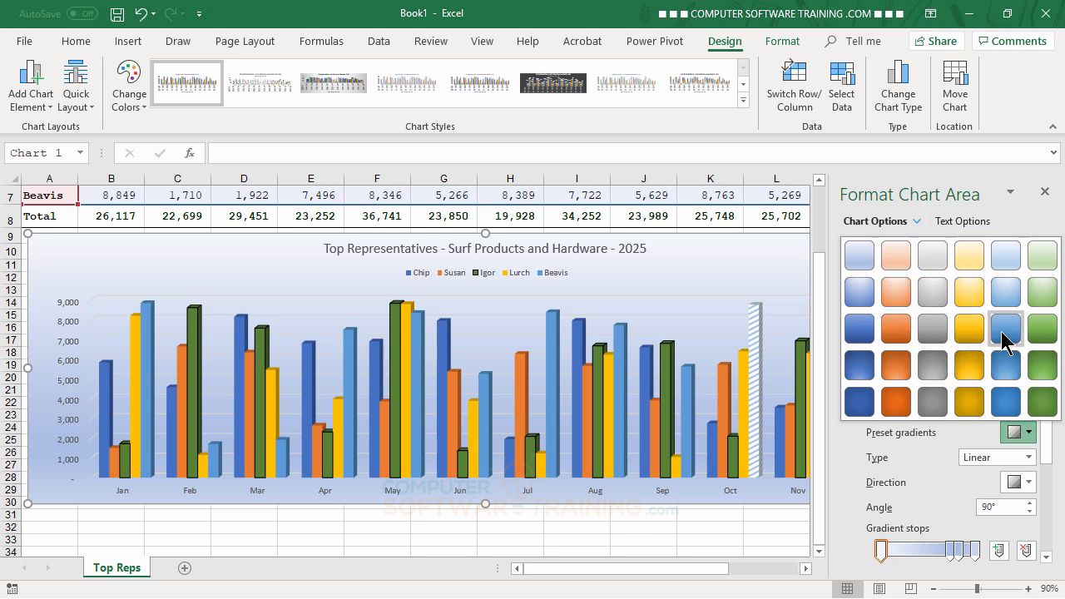
pyautogui.click(973, 304)
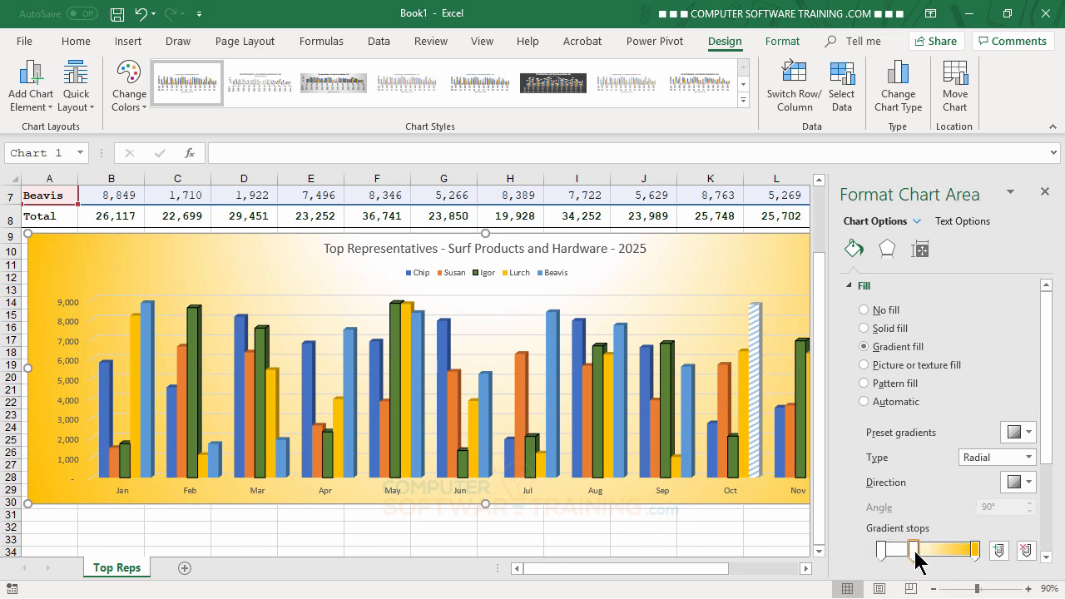
pyautogui.moveTo(918, 559); pyautogui.dragTo(950, 563)
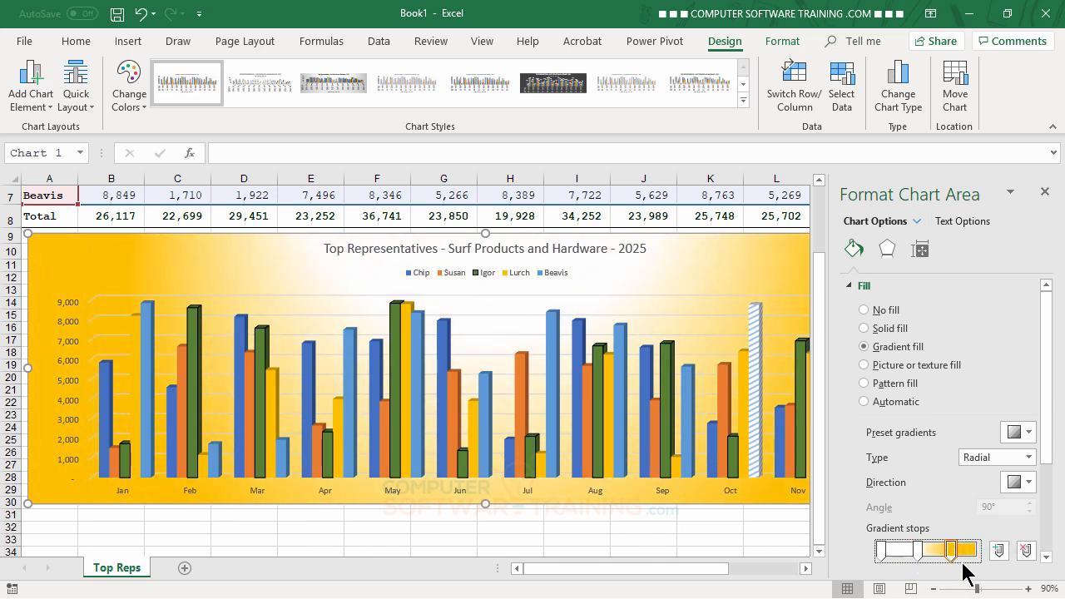
# - Recolor the chart area gradient's gold stop to dark red and move it to 81%
pyautogui.moveTo(1050, 441); pyautogui.dragTo(1050, 509)
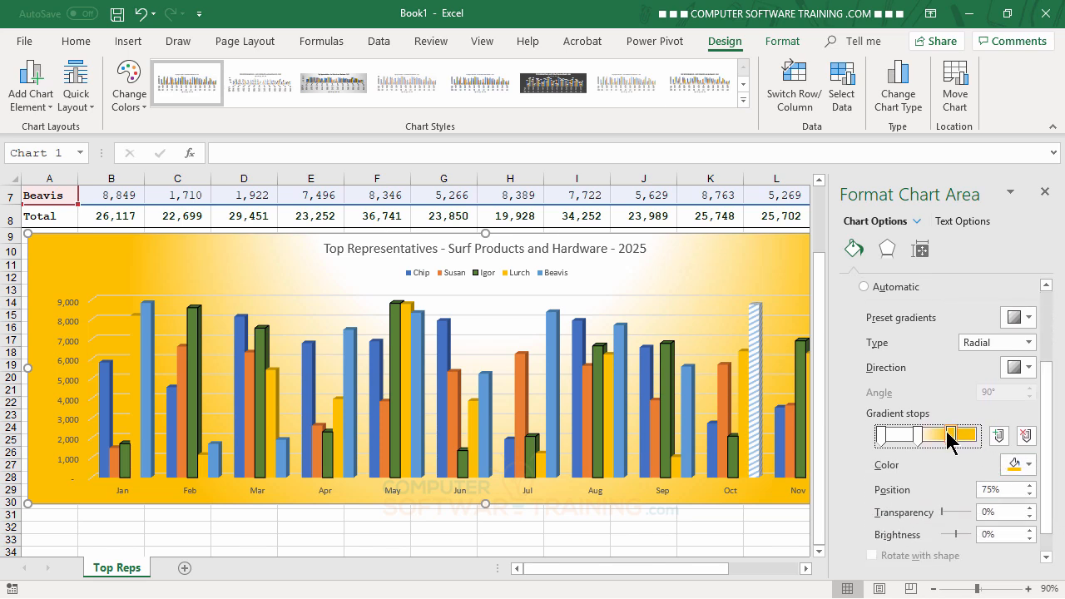
pyautogui.click(1029, 464)
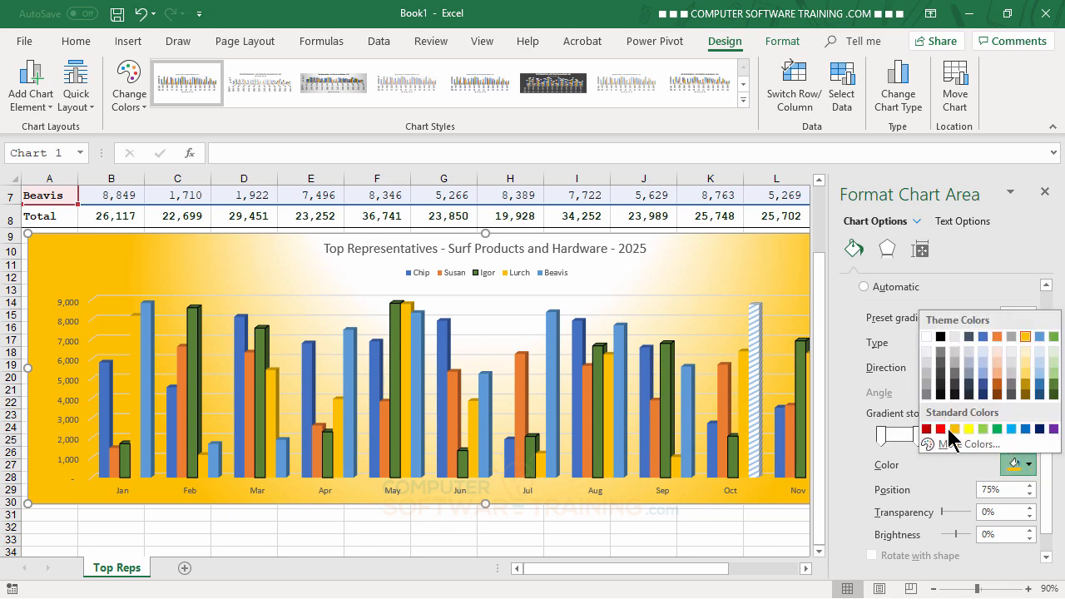
pyautogui.click(926, 428)
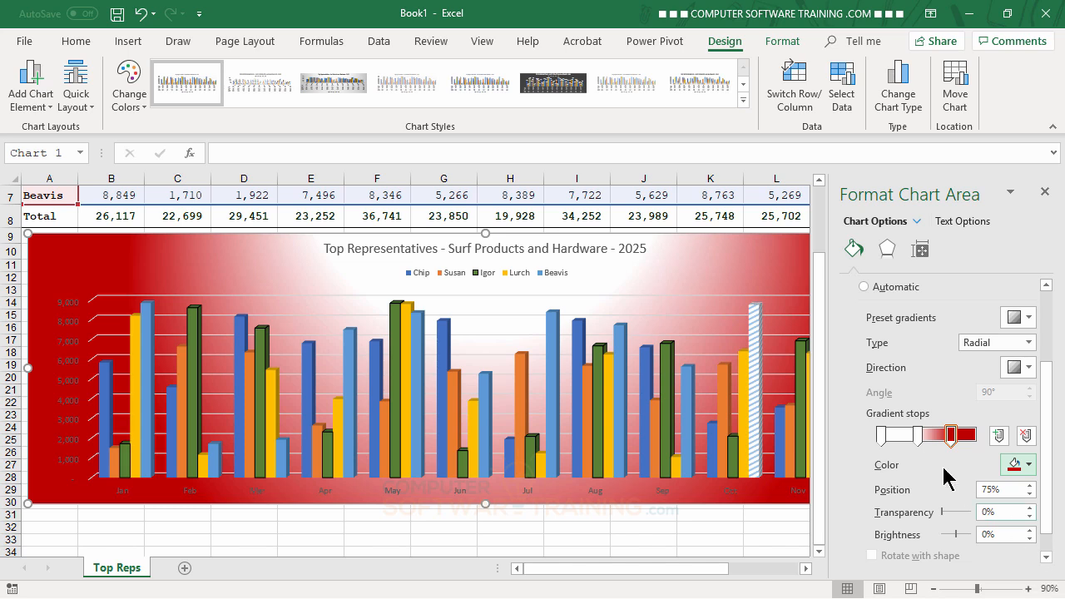
pyautogui.moveTo(951, 437); pyautogui.dragTo(958, 441)
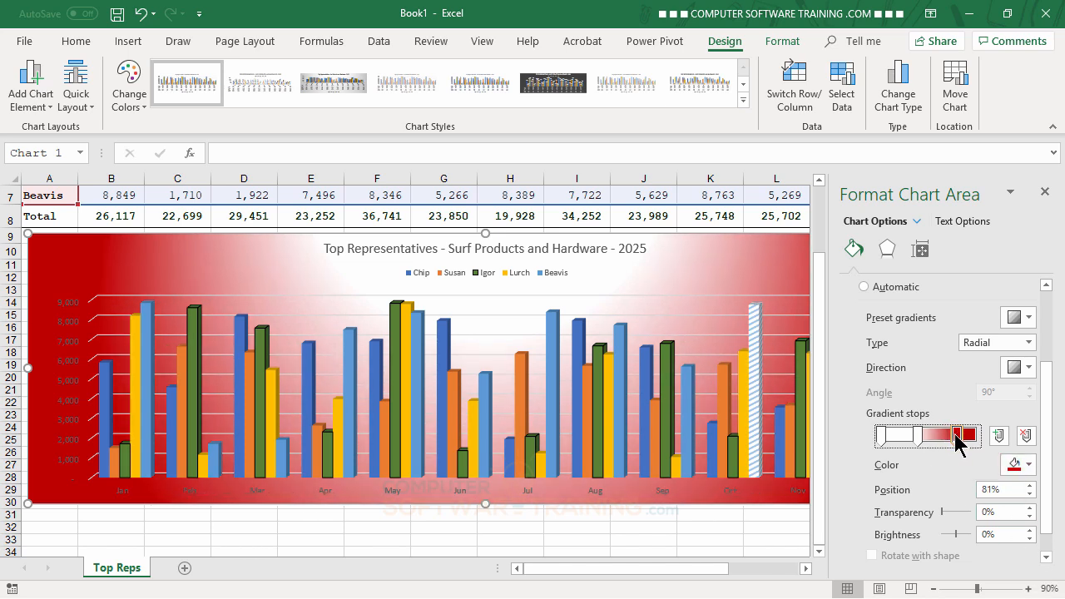
# - Change the chart area gradient's middle stop at 39% to standard yellow
pyautogui.click(882, 437)
pyautogui.click(918, 439)
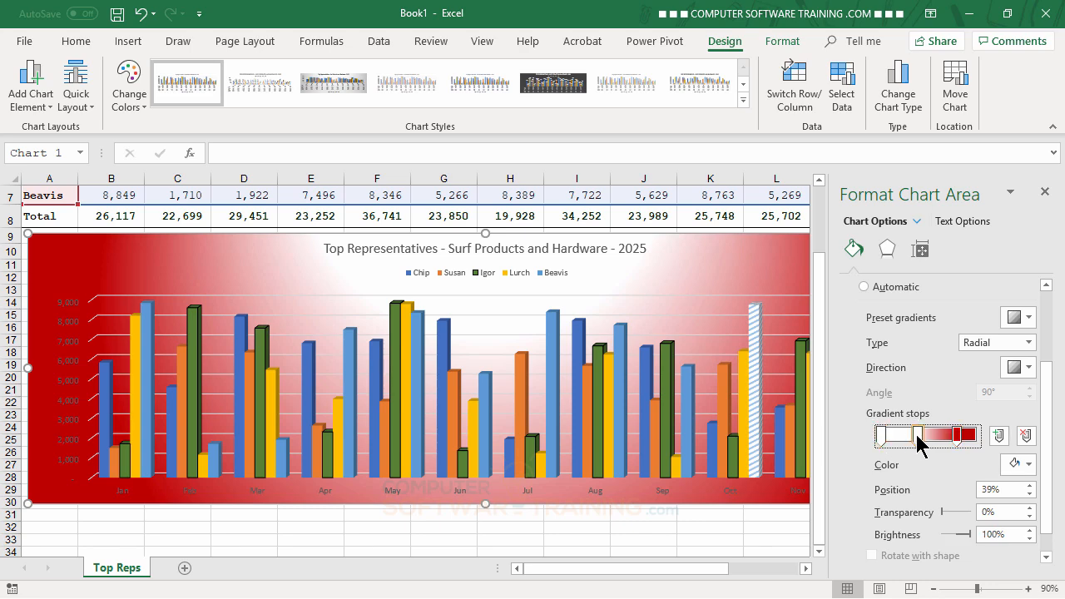
pyautogui.click(1029, 465)
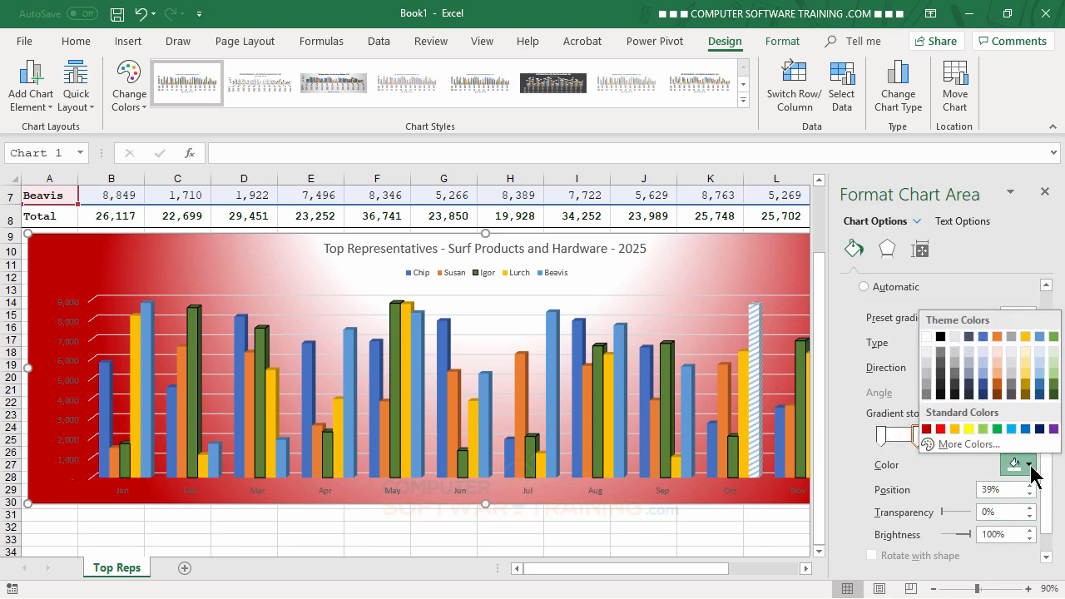
pyautogui.click(968, 429)
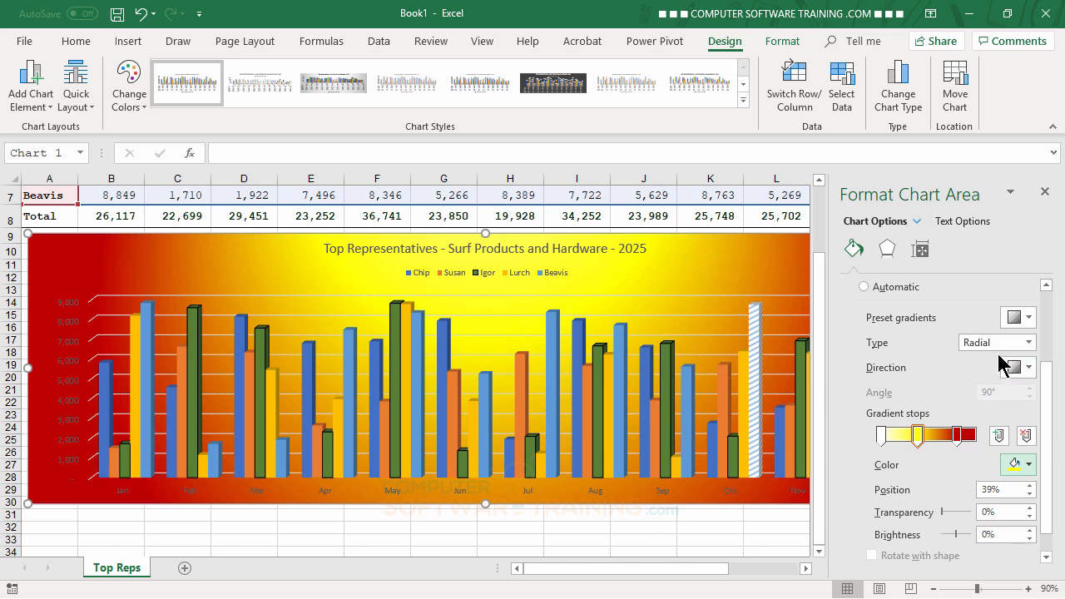
# - Fill the chart area with the rainbow beach picture from the Desktop folder and set its transparency to 68%
pyautogui.scroll(2, 970, 349)
pyautogui.scroll(1, 968, 343)
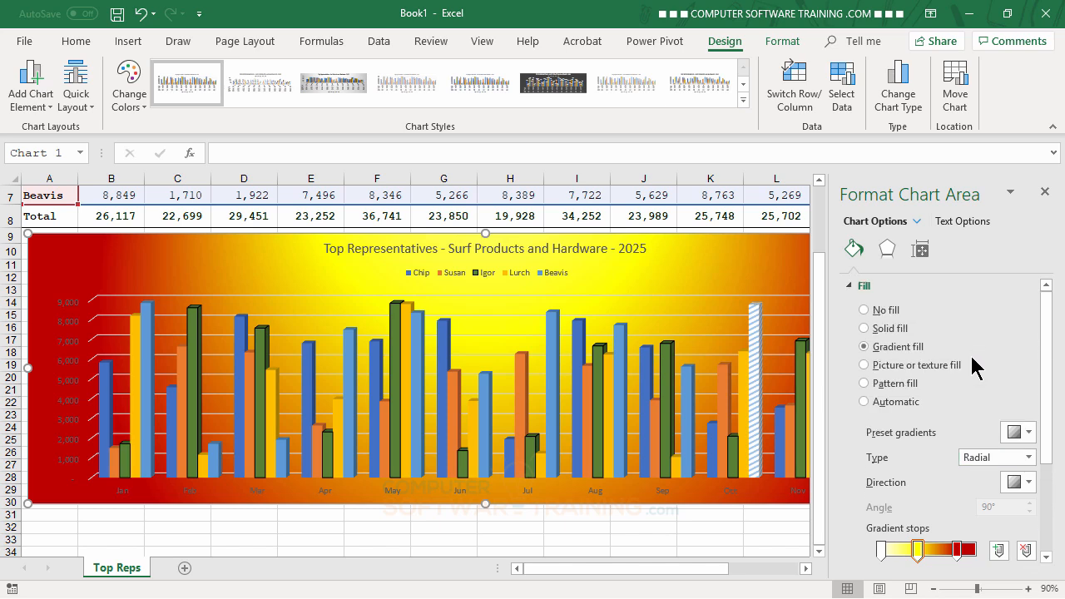
pyautogui.click(864, 364)
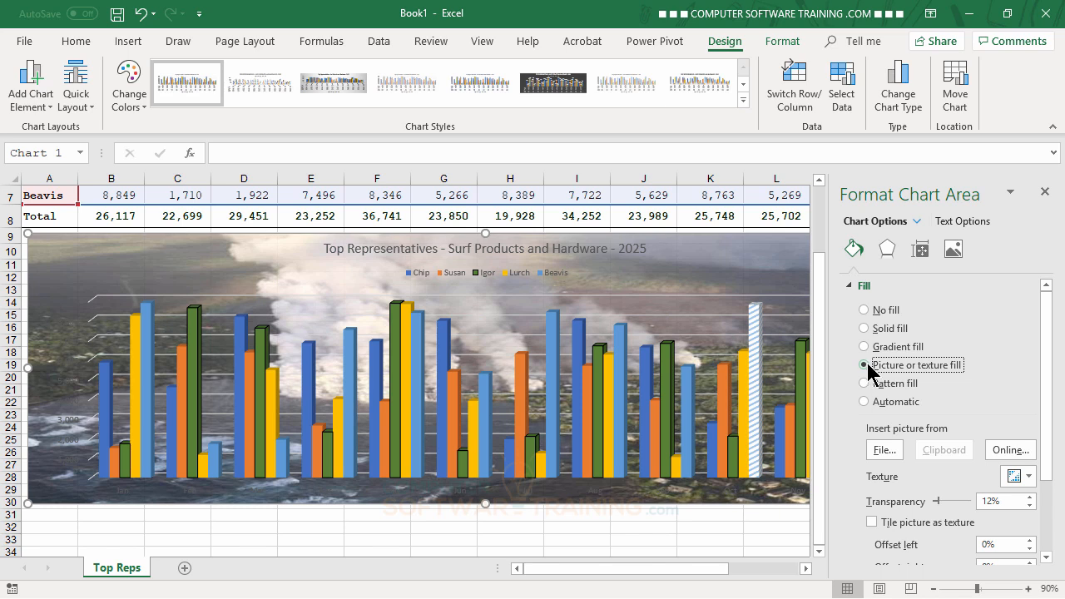
pyautogui.click(882, 449)
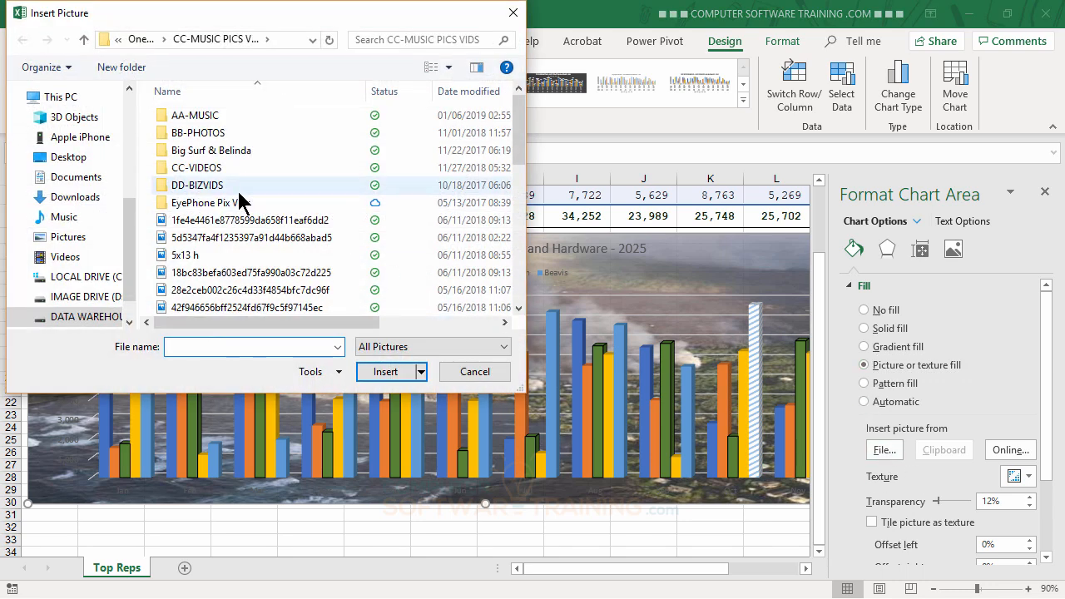
pyautogui.click(72, 158)
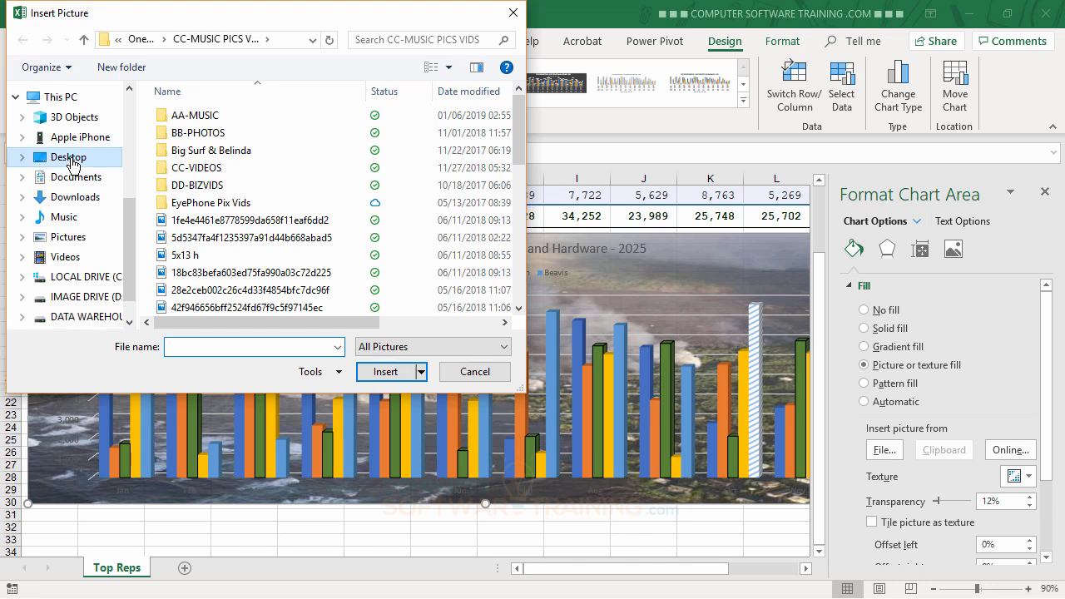
pyautogui.scroll(-1, 362, 266)
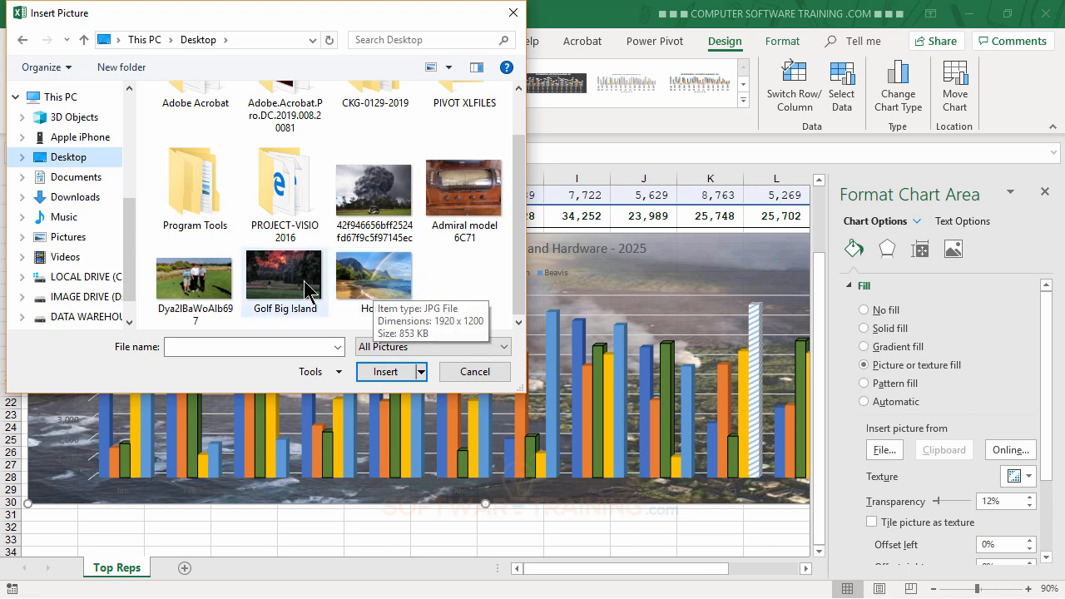
pyautogui.doubleClick(356, 283)
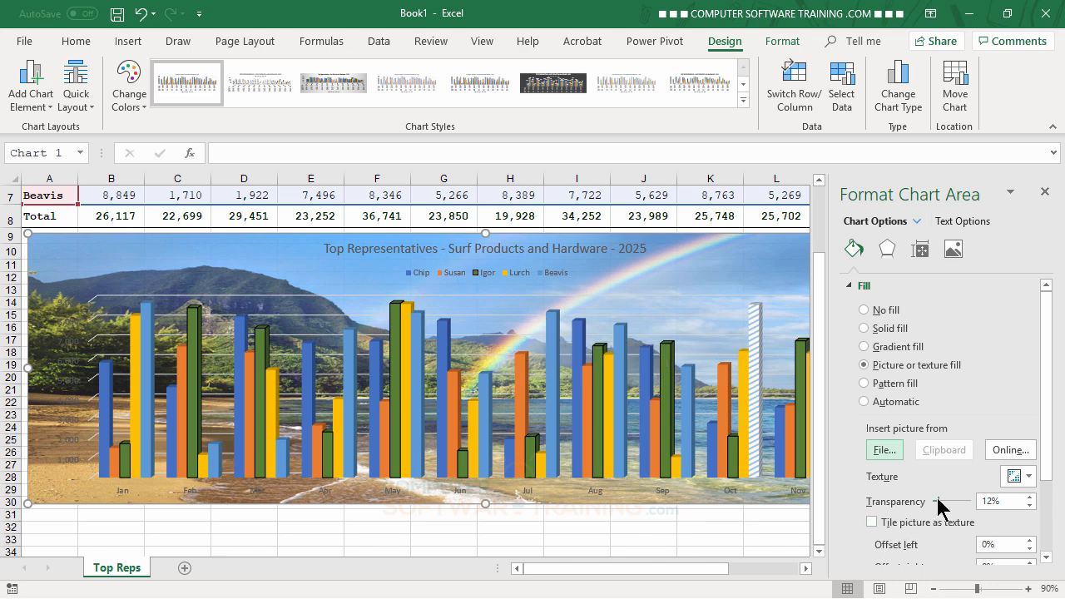
pyautogui.moveTo(937, 501); pyautogui.dragTo(958, 504)
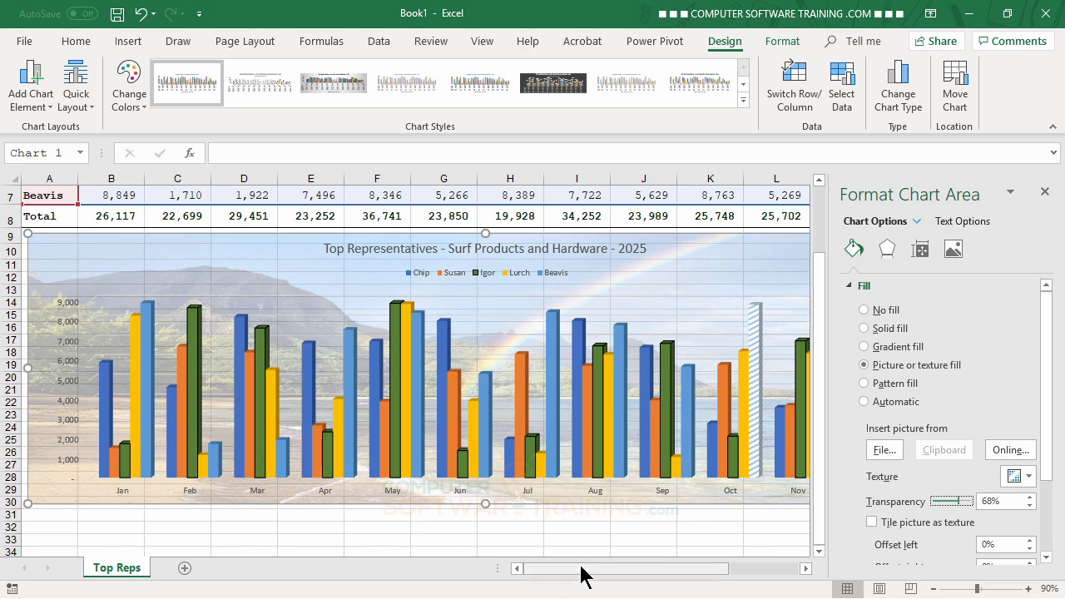
# - Close the chart area formatting options, deselect the chart and review it together with the worksheet data
pyautogui.moveTo(582, 575)
pyautogui.mouseDown()
pyautogui.moveTo(657, 574)
pyautogui.moveTo(568, 568)
pyautogui.mouseUp()
pyautogui.scroll(2, 556, 456)
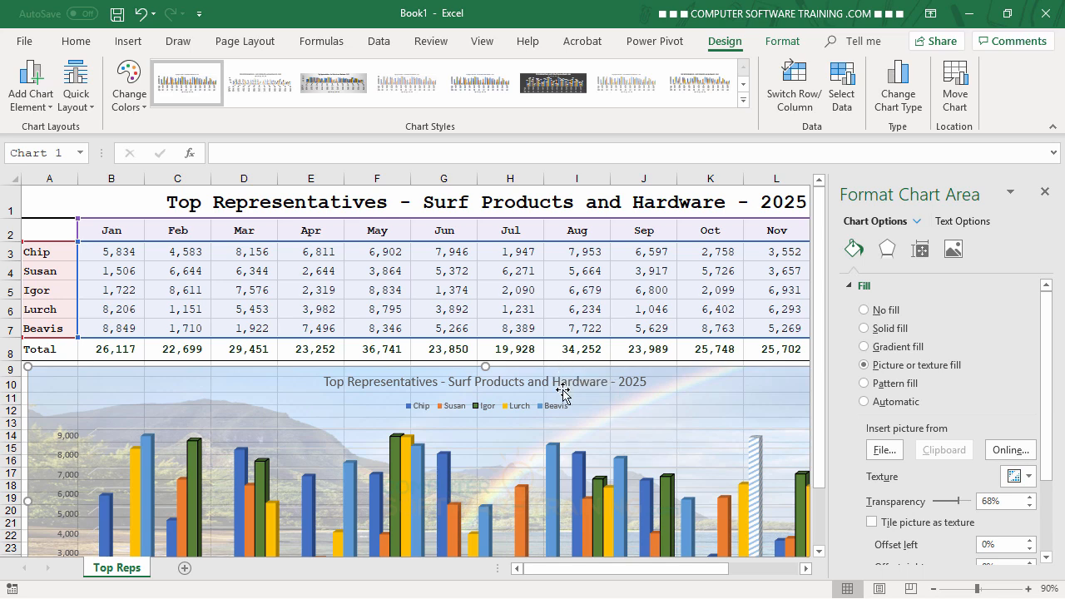
pyautogui.scroll(-3, 566, 395)
pyautogui.scroll(3, 571, 394)
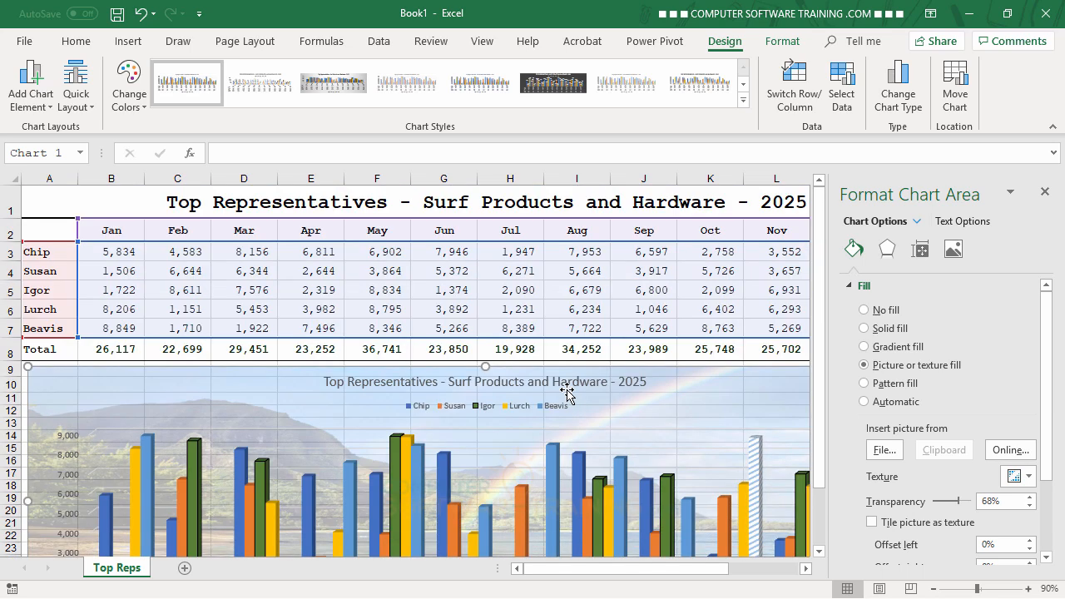
pyautogui.click(1045, 192)
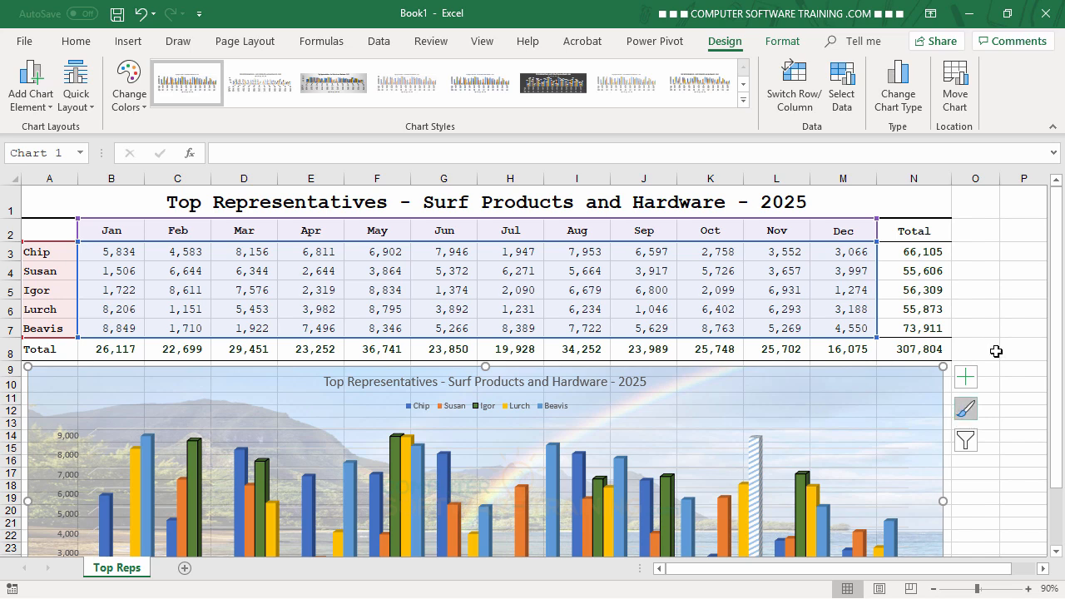
pyautogui.click(980, 254)
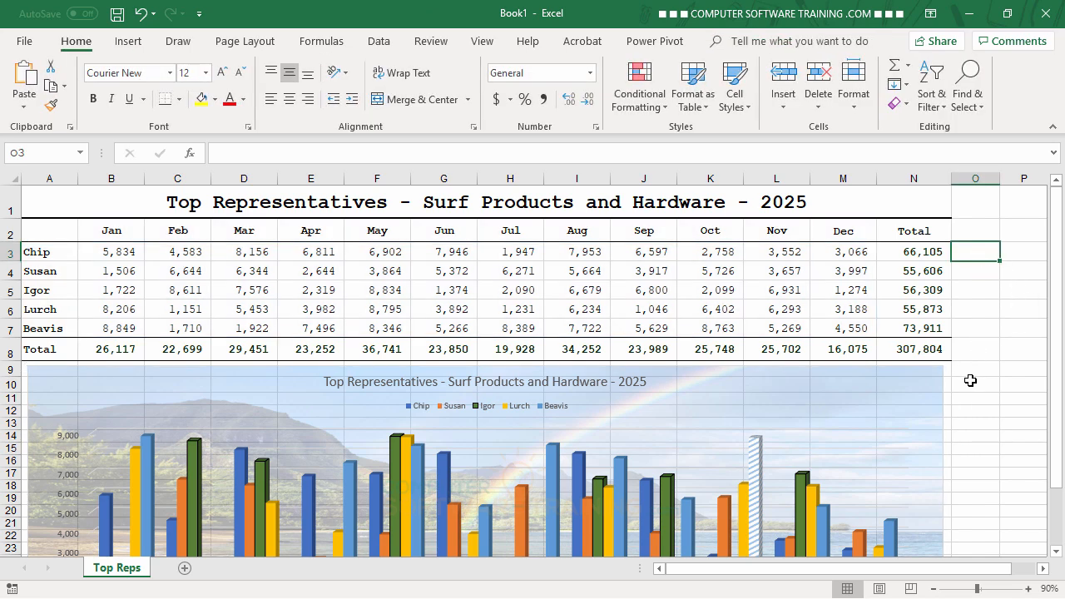
pyautogui.scroll(-4, 821, 346)
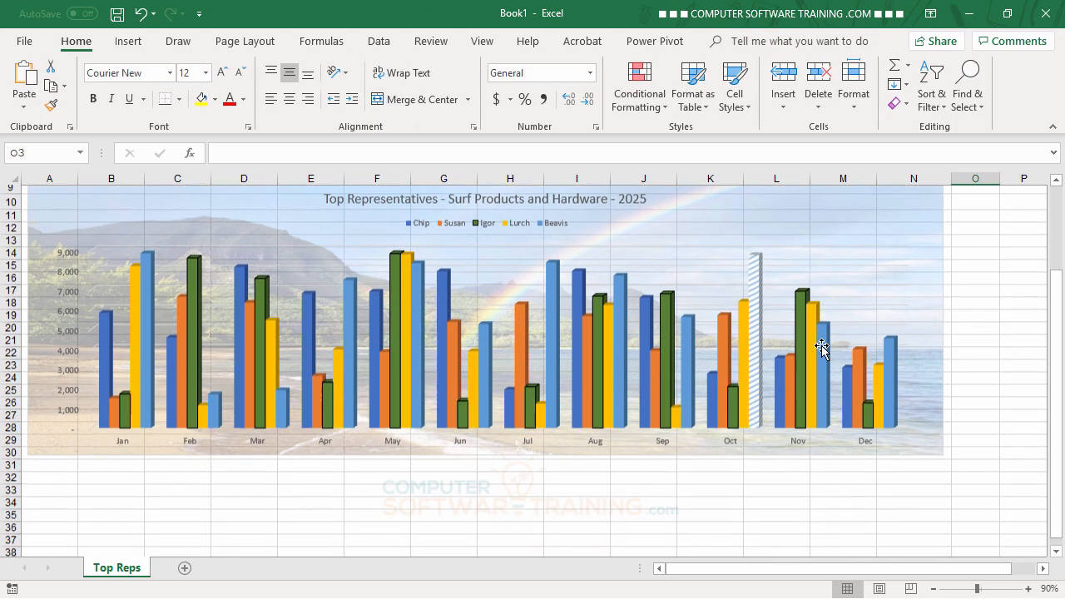
pyautogui.scroll(4, 821, 345)
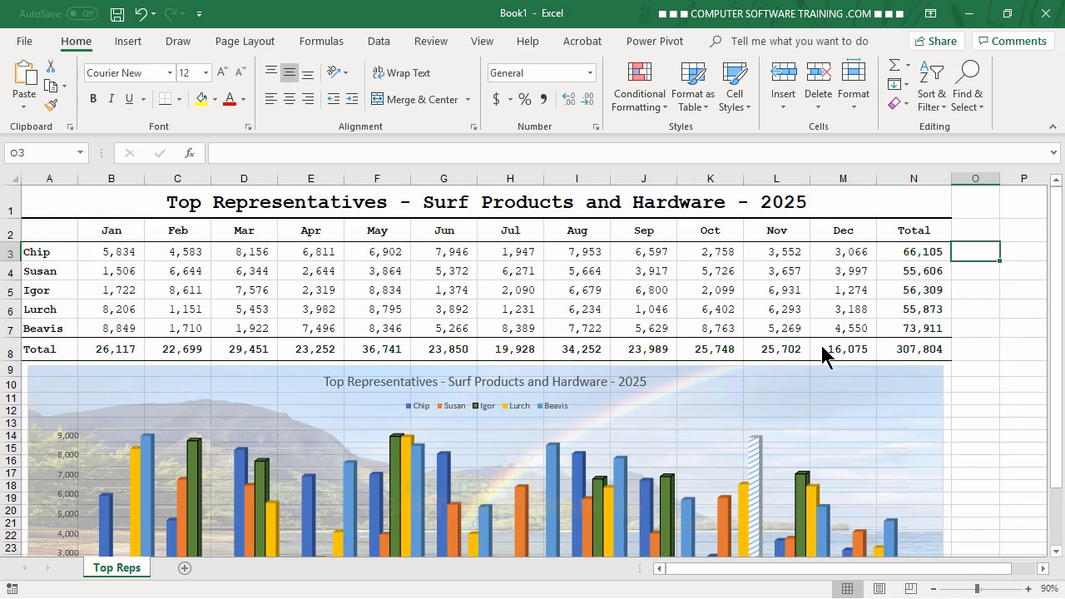